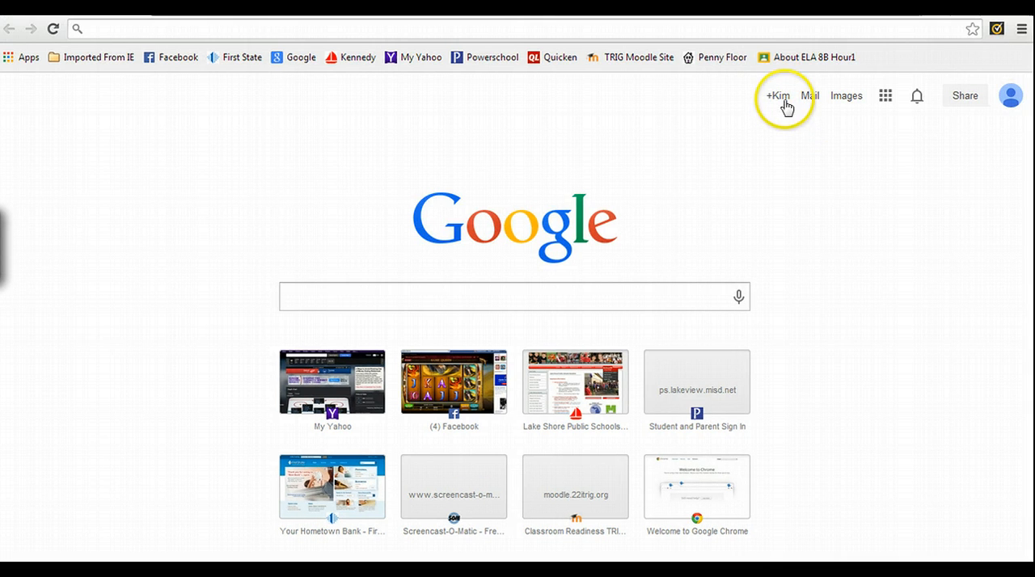
Check which Google account is signed in, and open Google Drive
click(1011, 96)
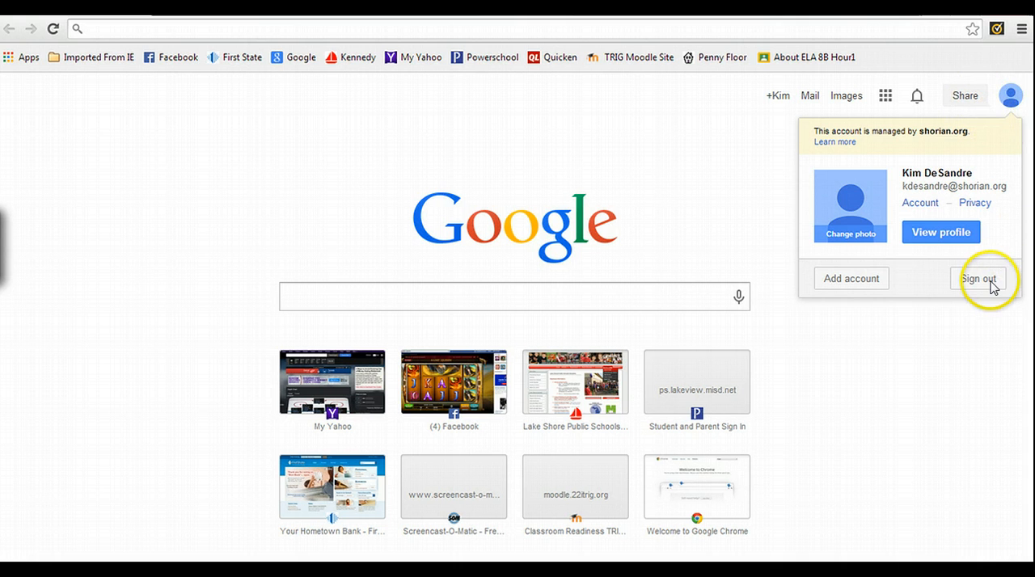
click(1010, 96)
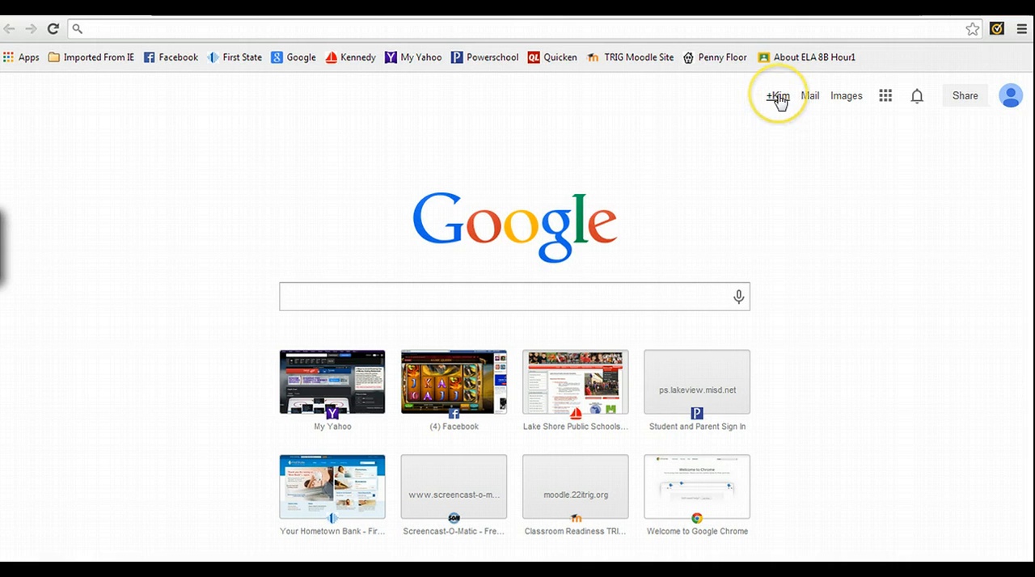
click(886, 99)
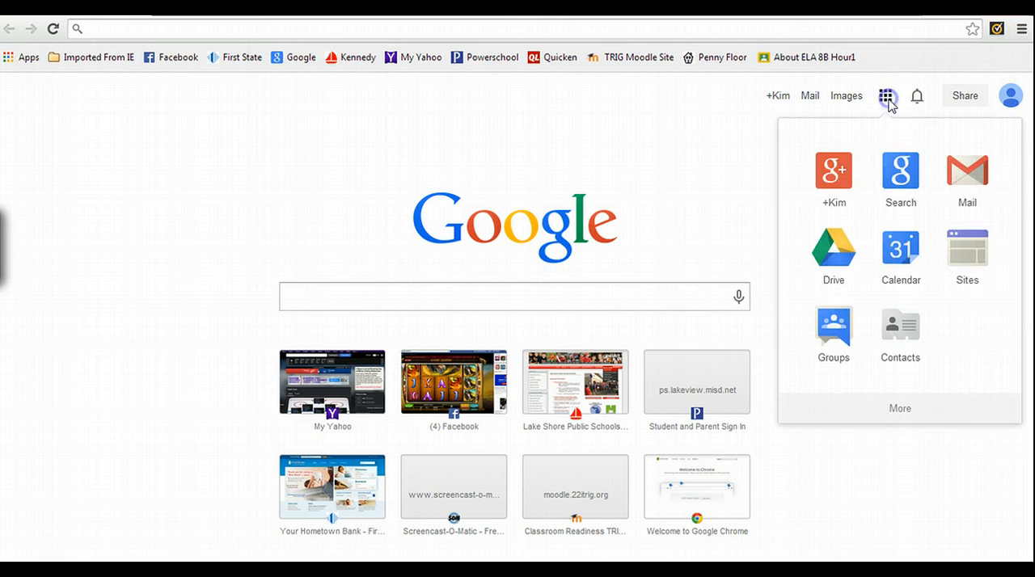
click(839, 259)
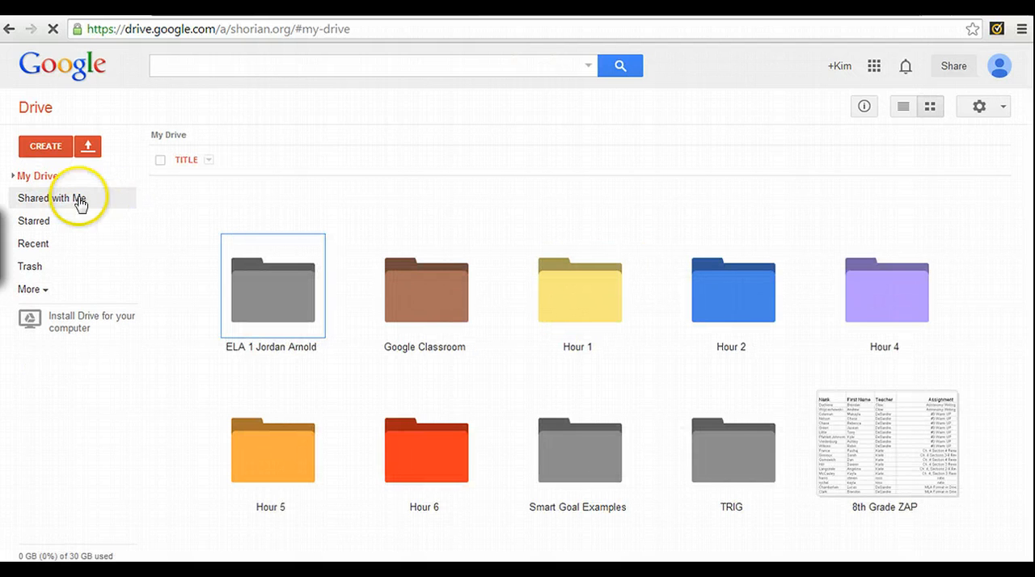
Create a new folder in My Drive named "ELA 1" followed by the owner's full name
click(41, 148)
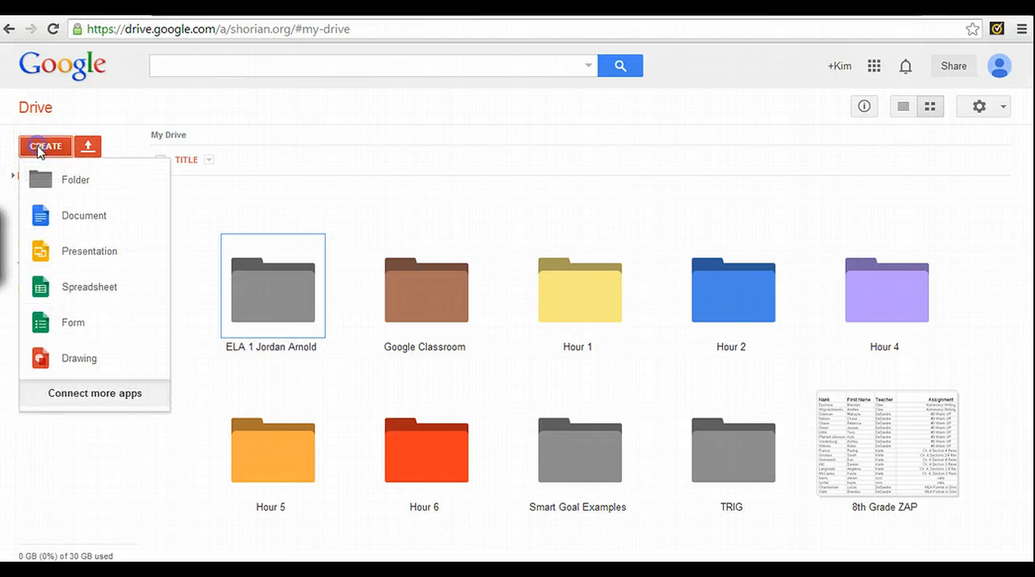
click(73, 183)
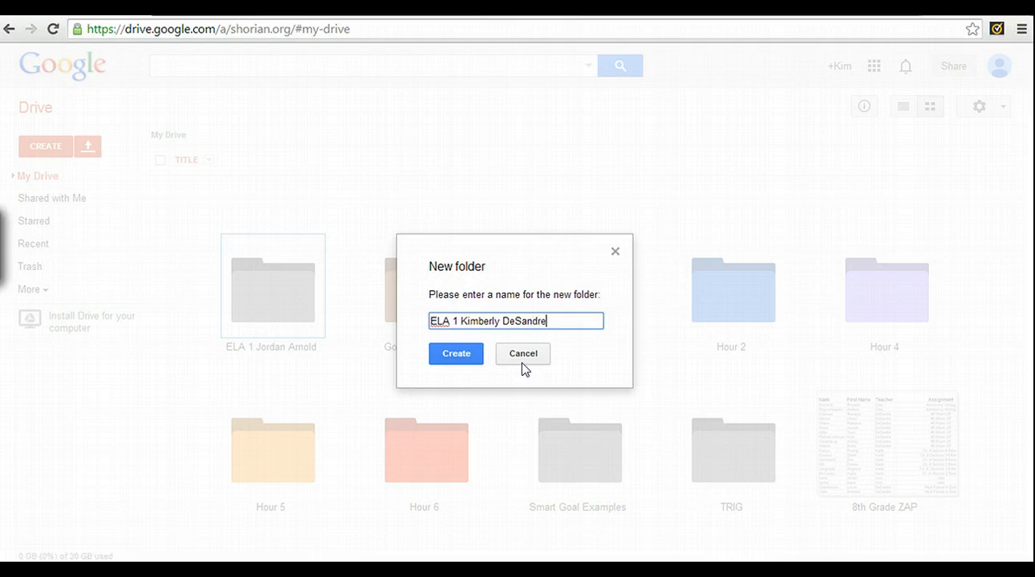
click(474, 357)
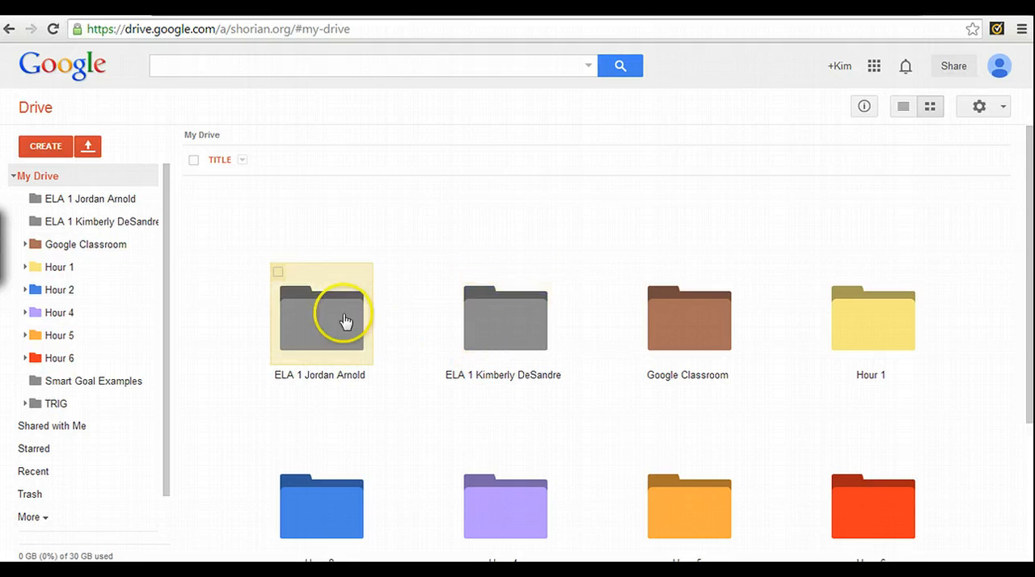
Open the sharing settings of the new ELA 1 folder that carries the account owner's name
click(278, 273)
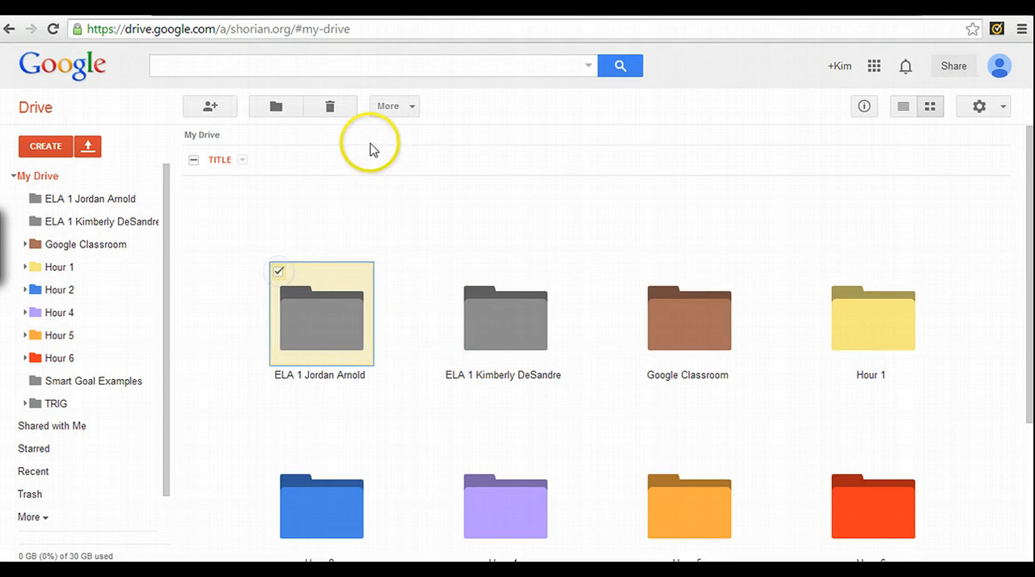
click(493, 322)
scroll(518, 323, down, 1)
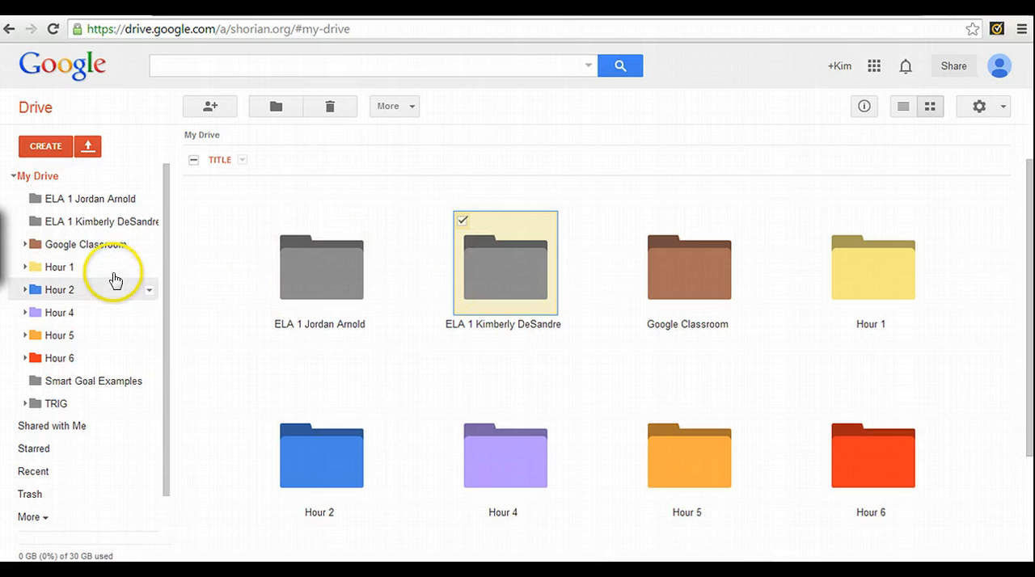
drag(166, 287, 179, 247)
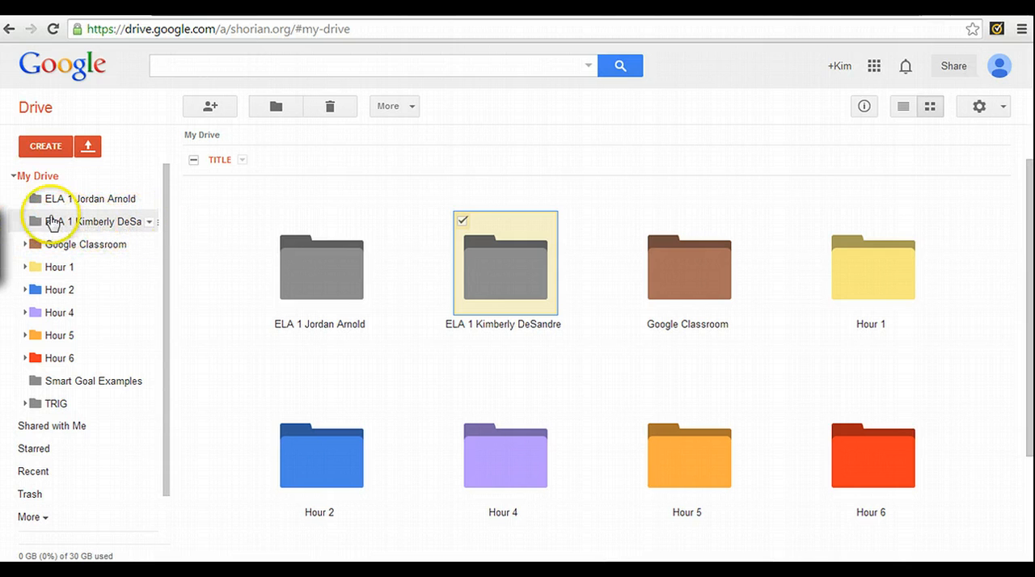
click(147, 224)
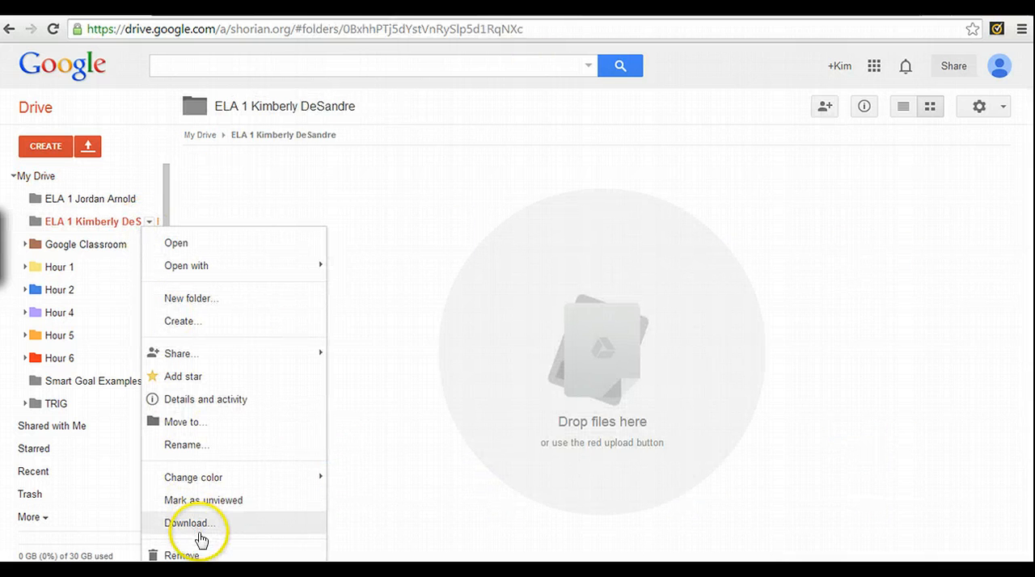
mouse_move(266, 354)
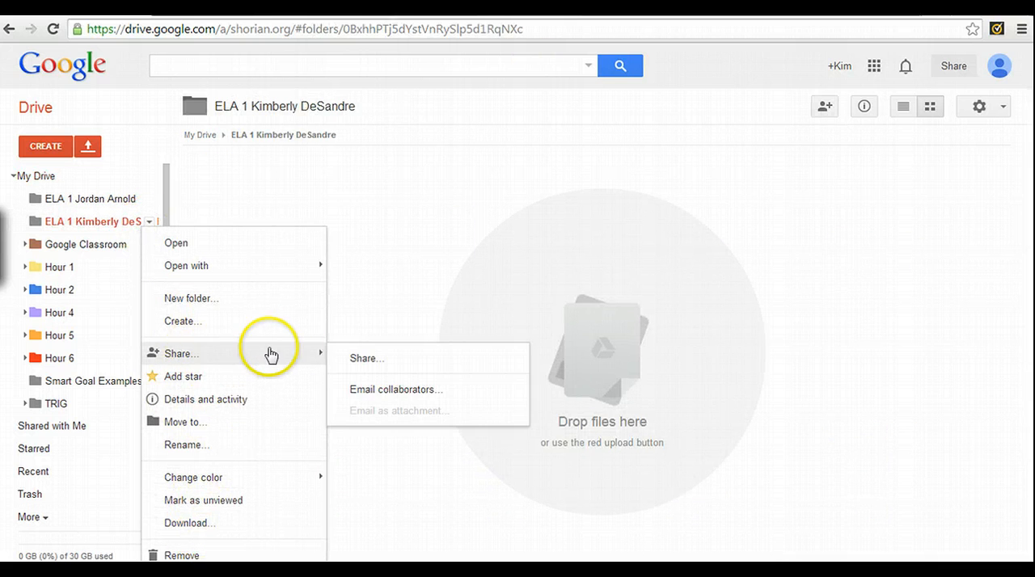
click(379, 362)
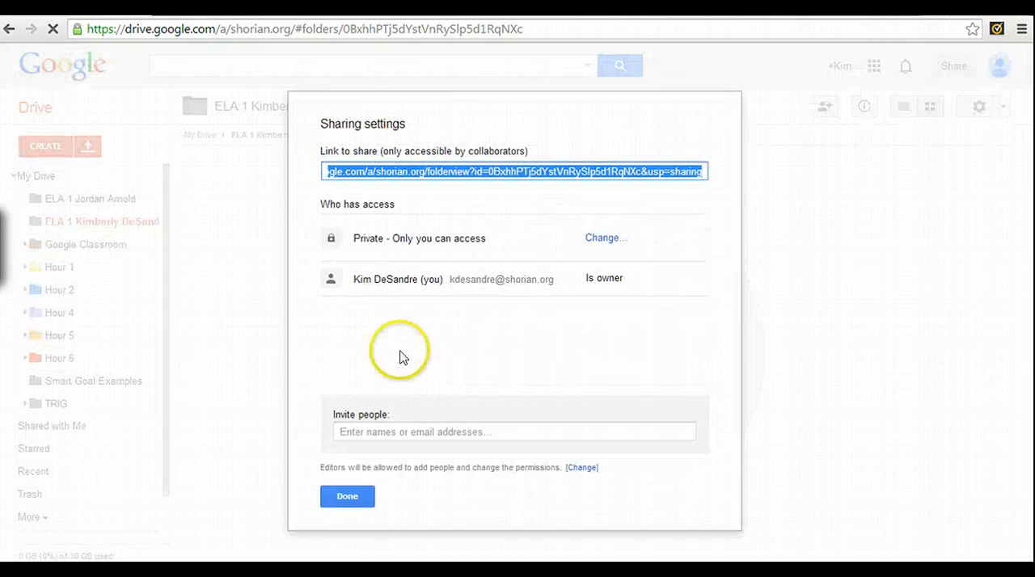
Invite the teacher's e-mail address to the folder with Can edit access and e-mail notification, and close the sharing settings
click(350, 432)
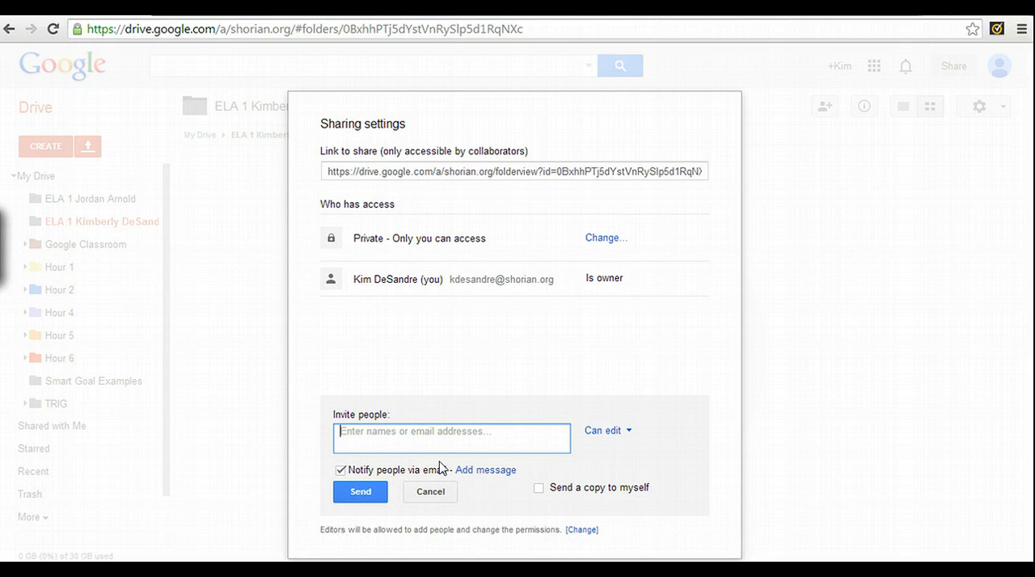
text(kdesandr)
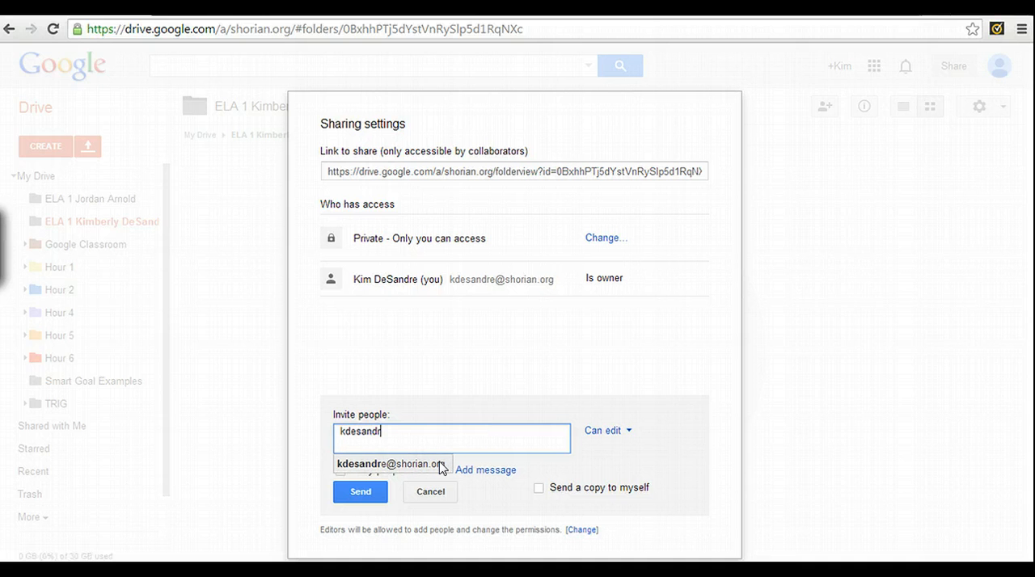
click(421, 464)
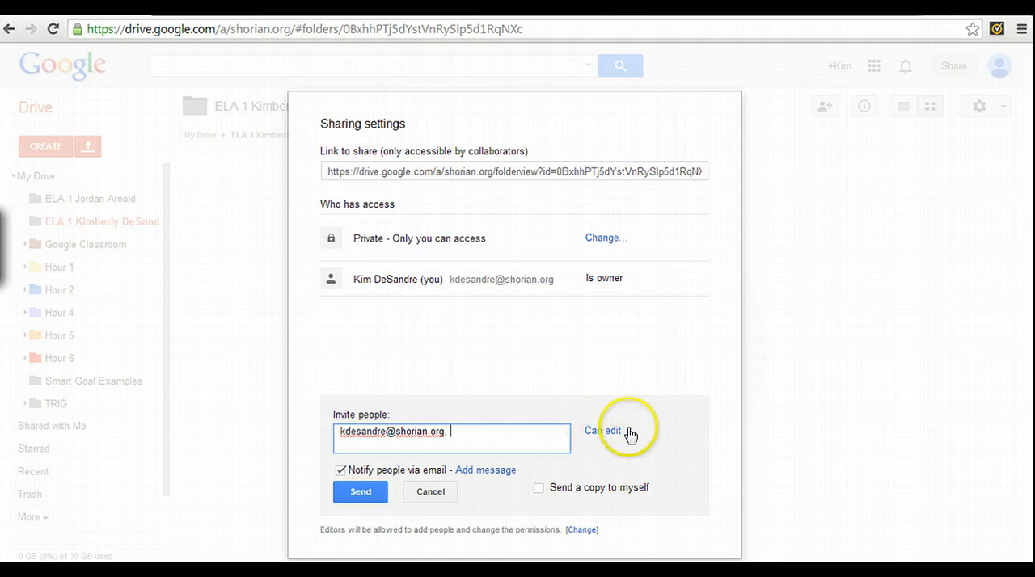
click(353, 493)
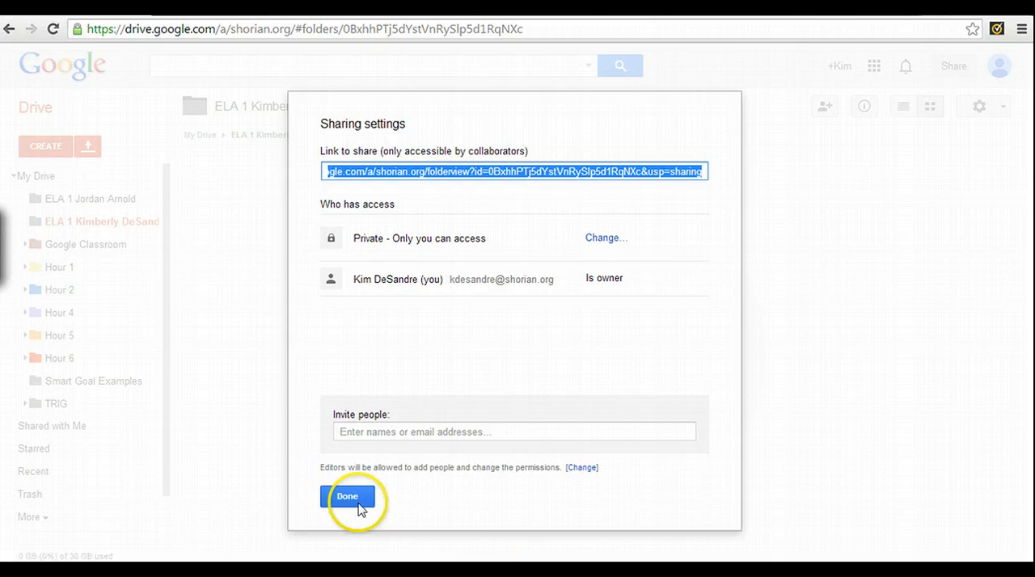
click(354, 501)
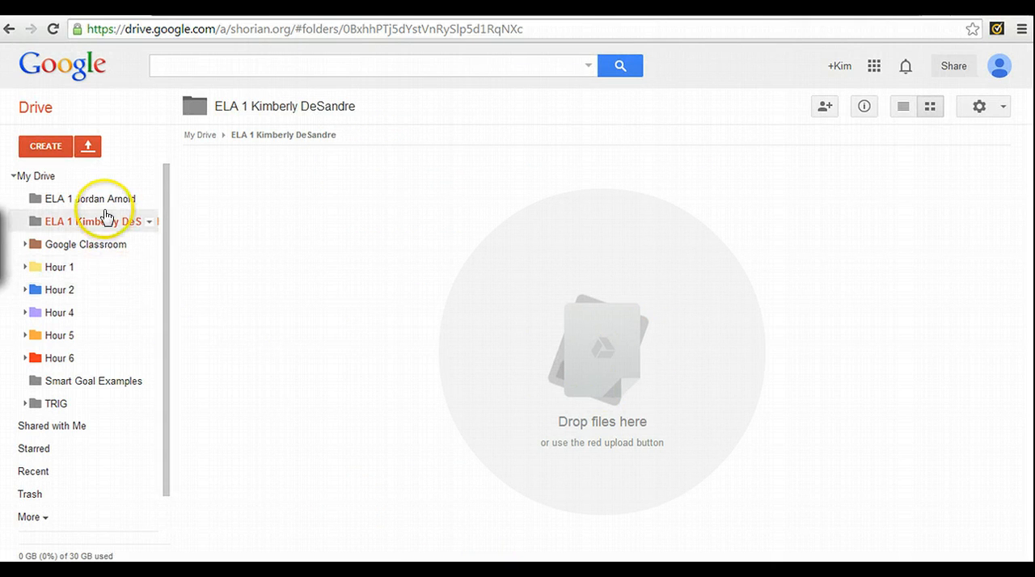
Open the owner's ELA 1 folder from My Drive and create a new text document inside it
click(39, 176)
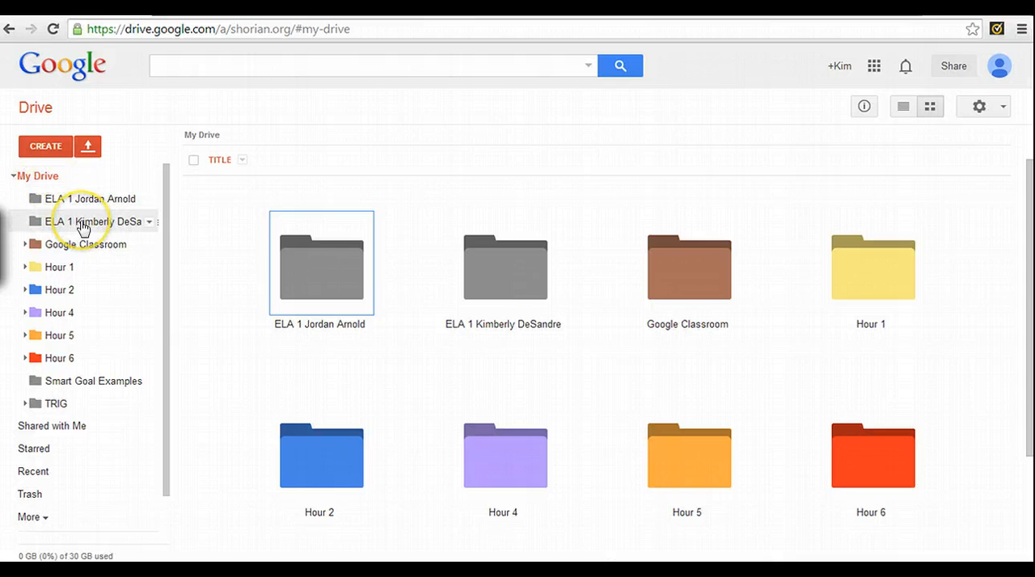
click(519, 280)
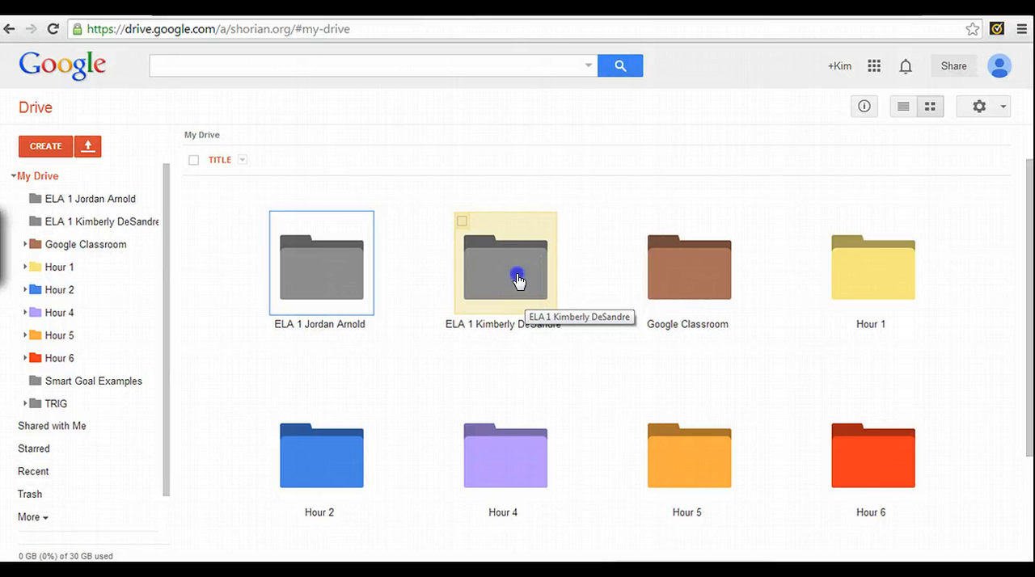
double_click(519, 281)
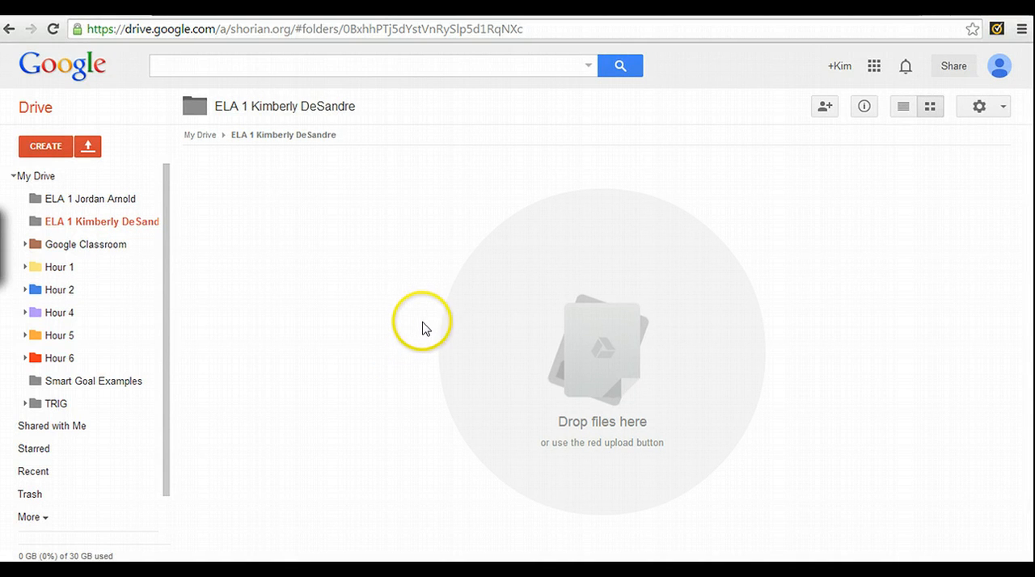
click(47, 150)
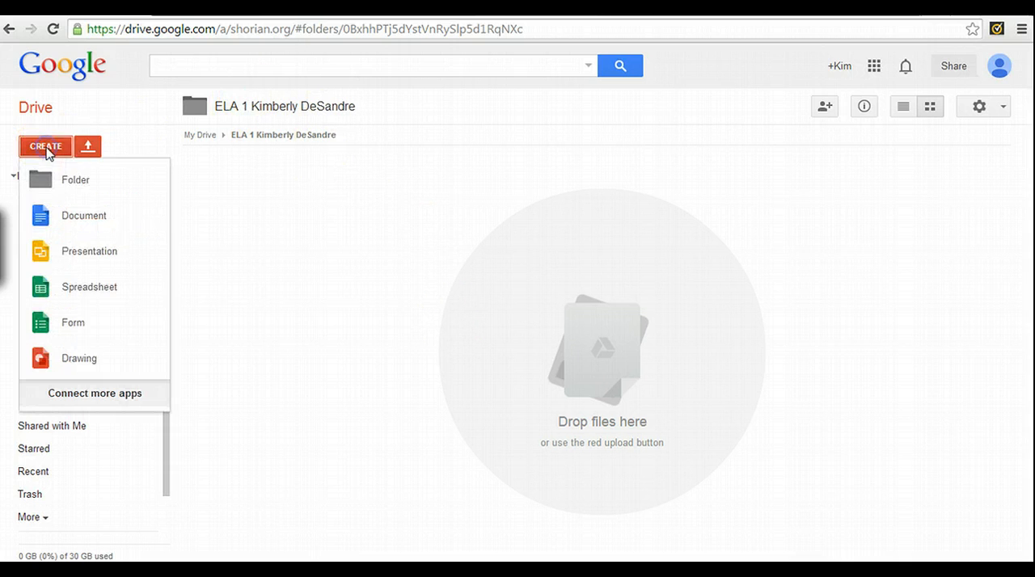
click(86, 218)
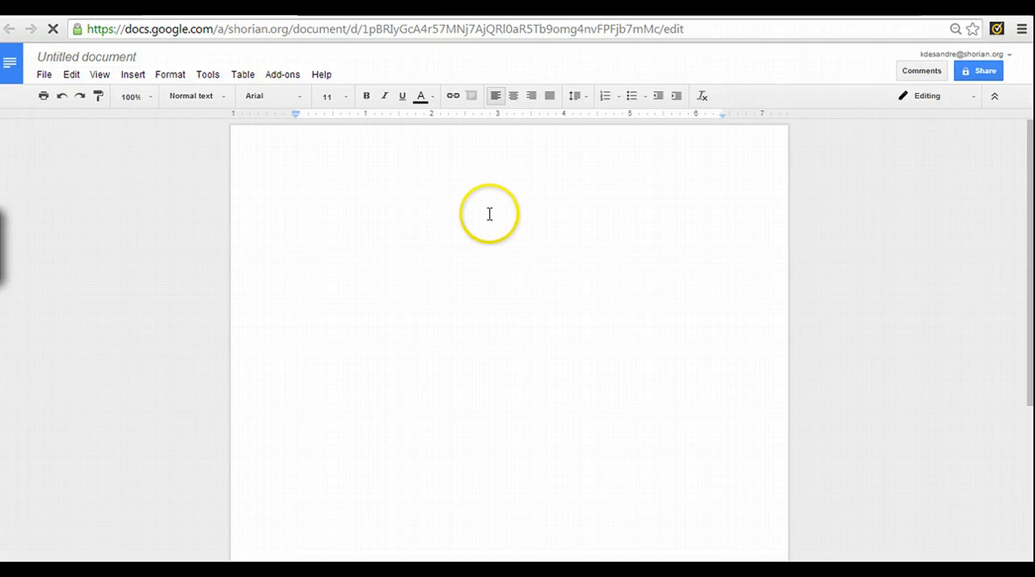
Set the blank document's font to Times New Roman at size 12
click(301, 100)
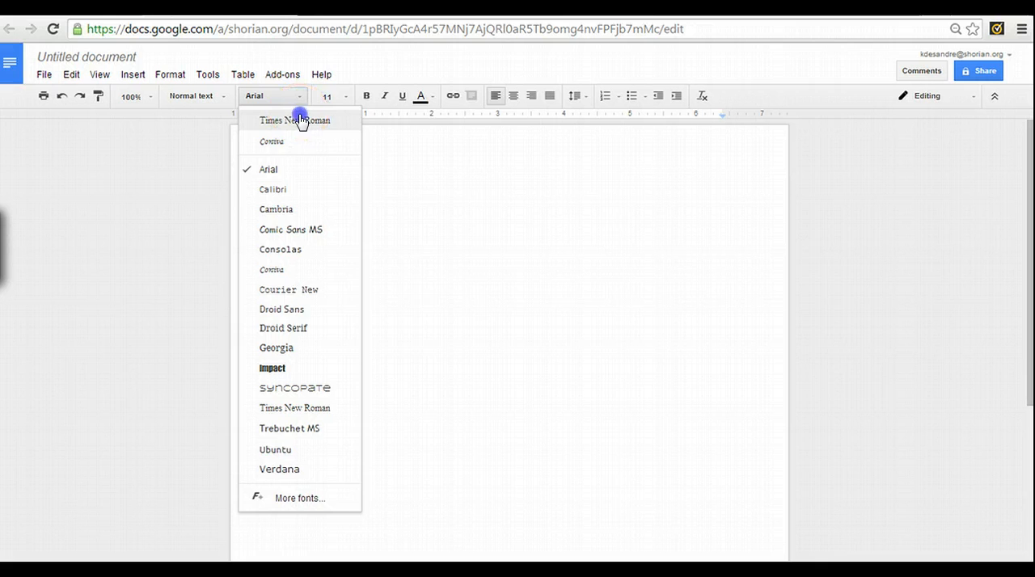
click(301, 121)
click(346, 99)
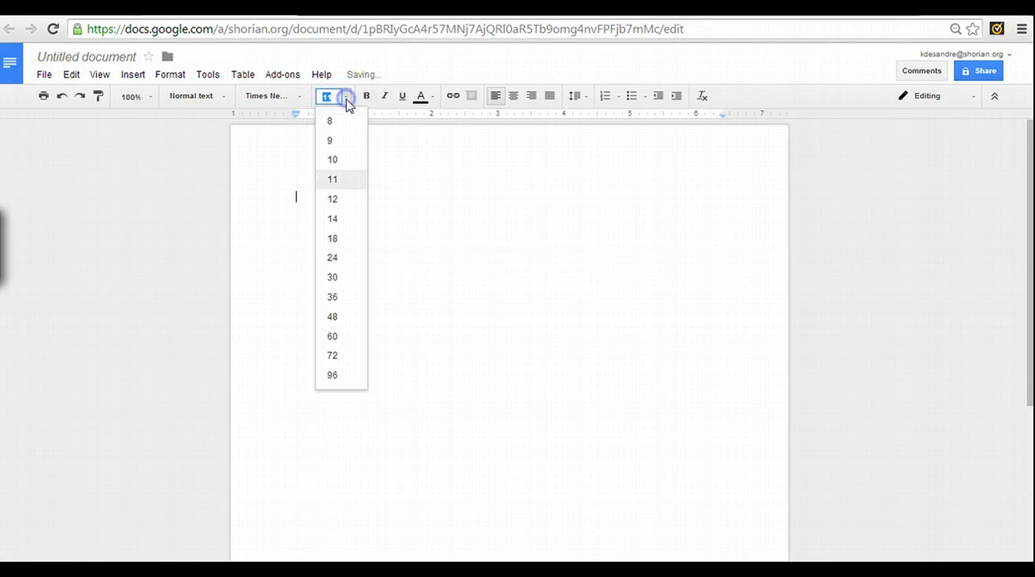
click(347, 209)
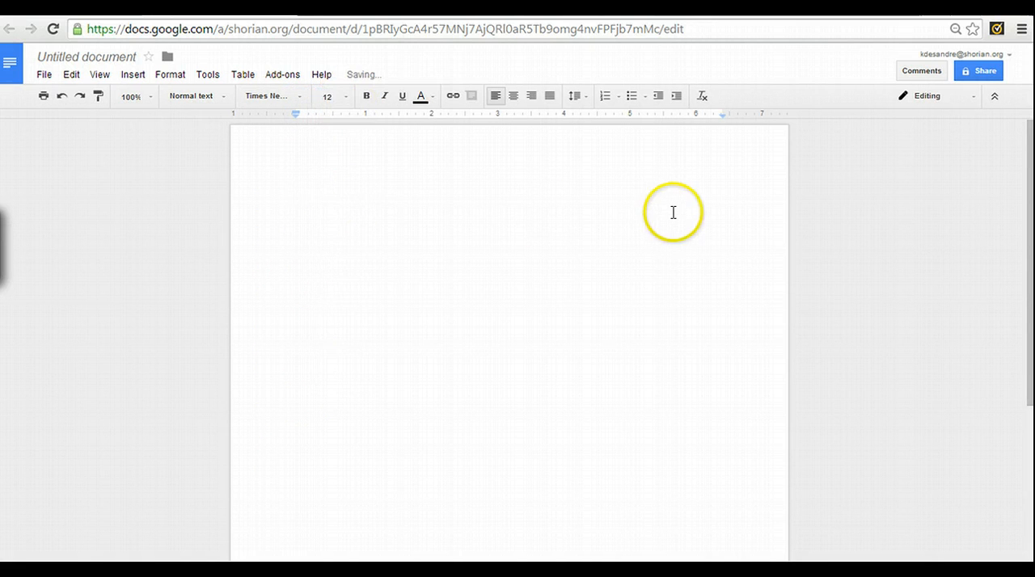
Insert a header in the document and align it to the right
click(133, 77)
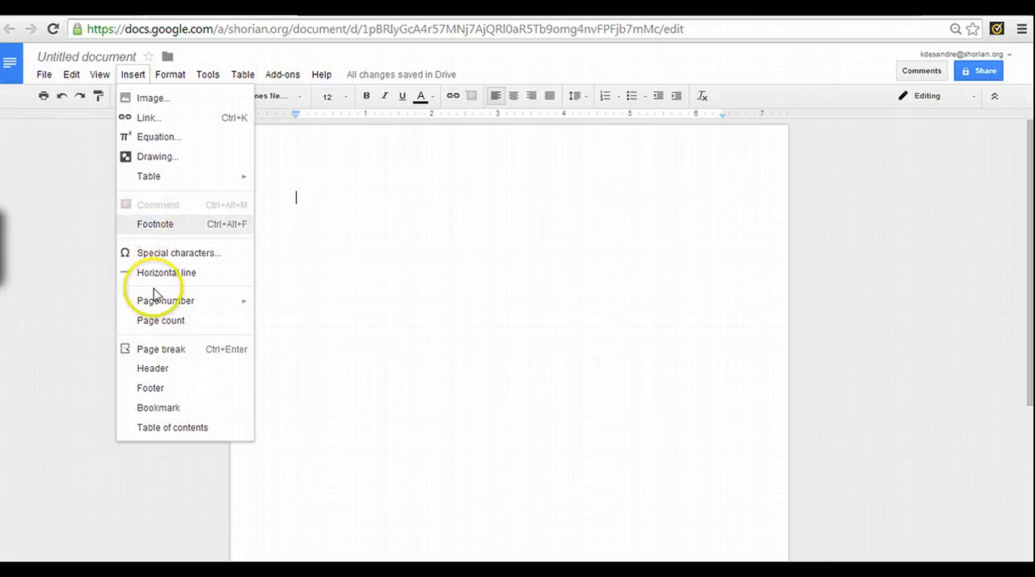
mouse_move(160, 303)
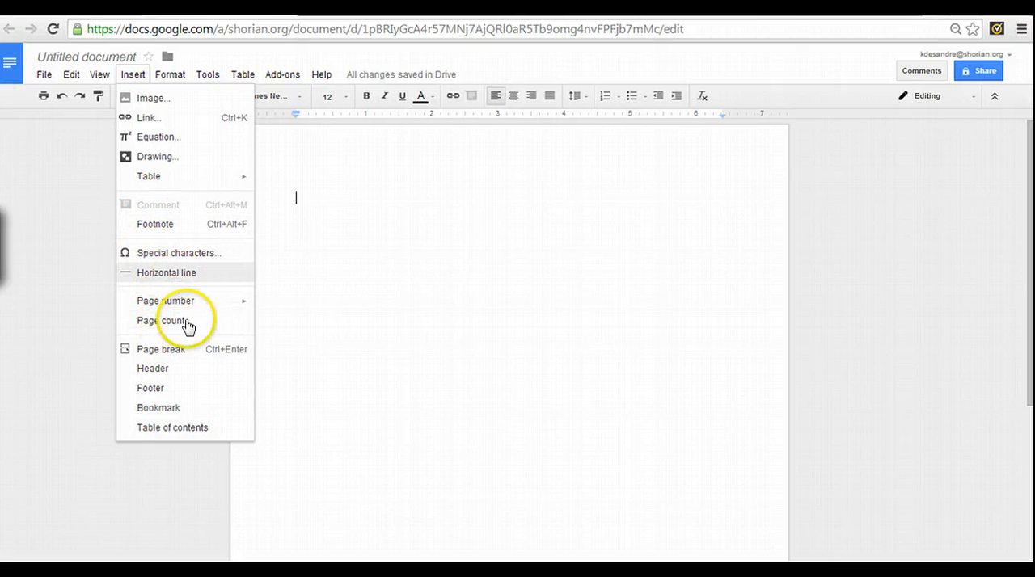
click(176, 371)
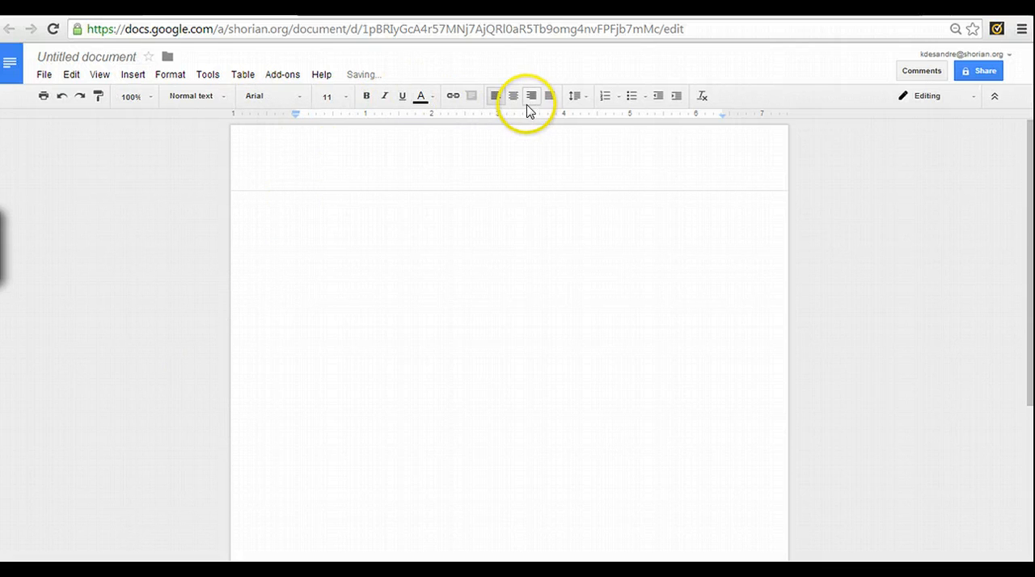
click(532, 97)
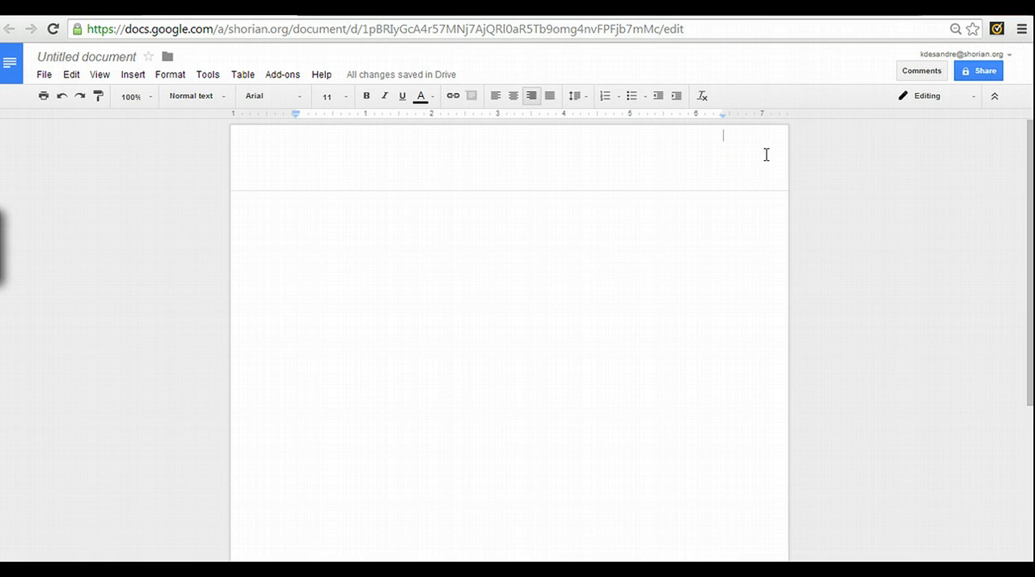
Add a line break in the header and insert a top-of-page page number on its second line
key(Return)
click(133, 74)
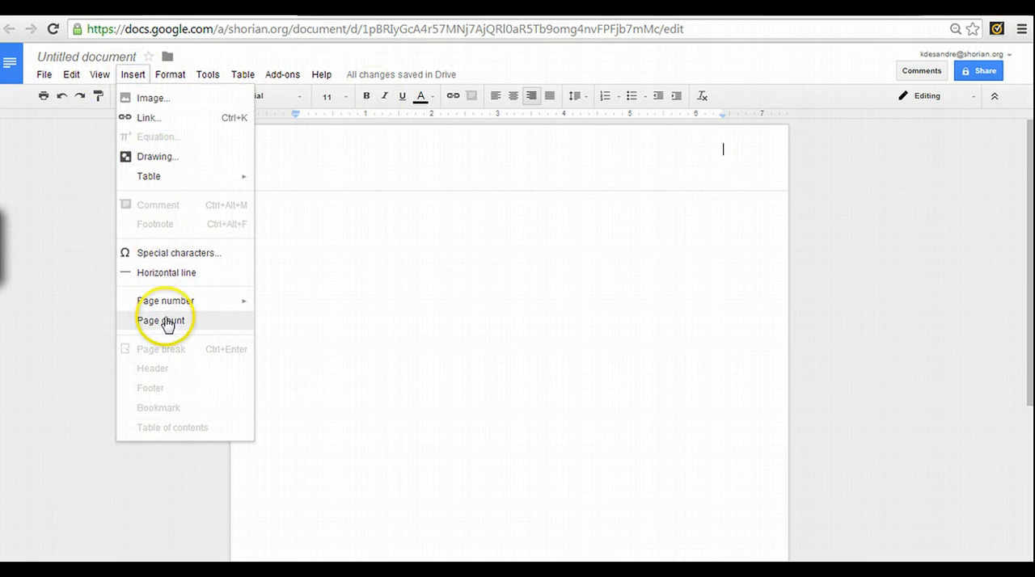
mouse_move(169, 305)
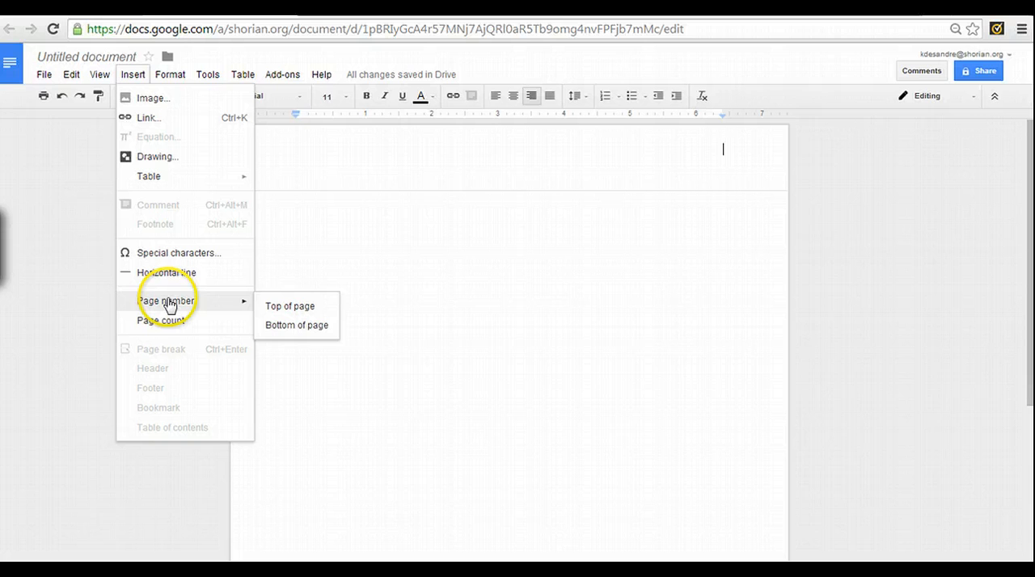
click(294, 308)
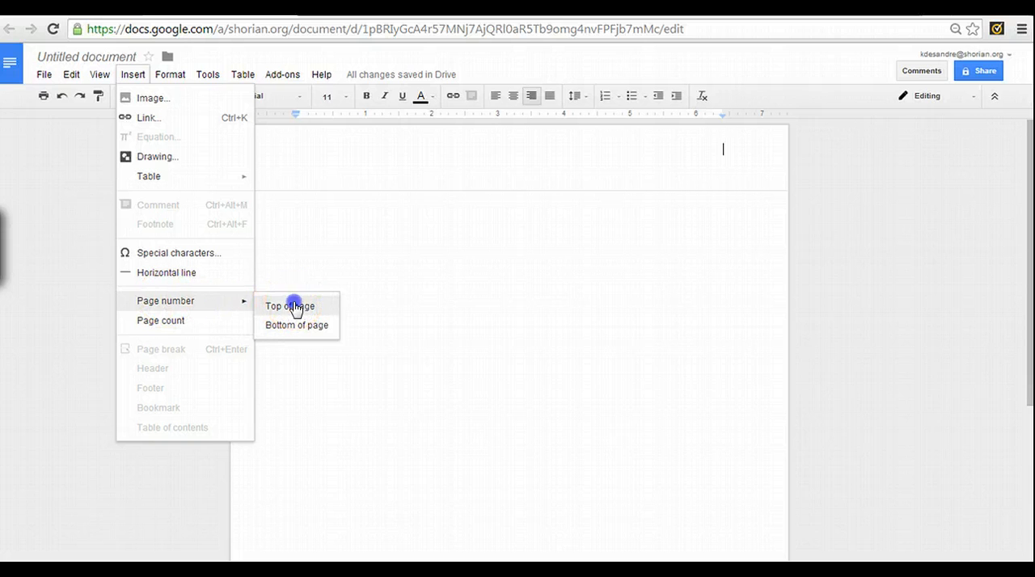
Enter the author's last name and a space in front of the page number in the header
click(716, 150)
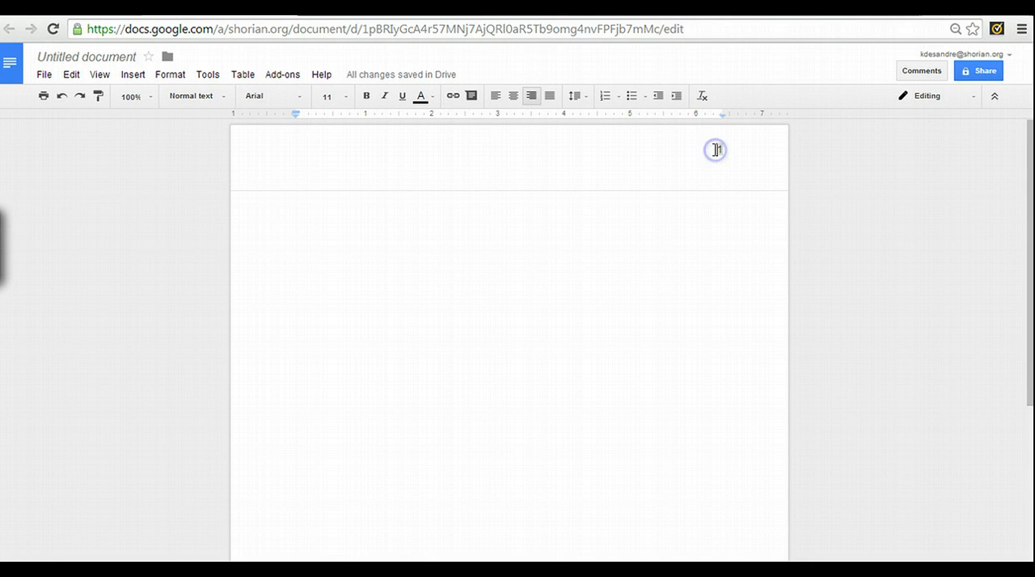
click(717, 150)
text(PeSa)
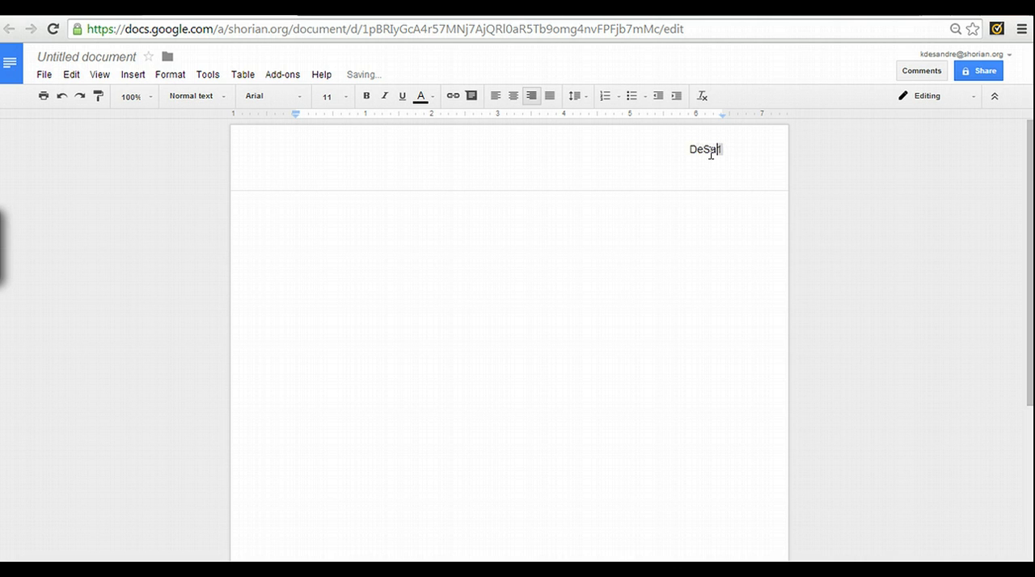
text(ndre)
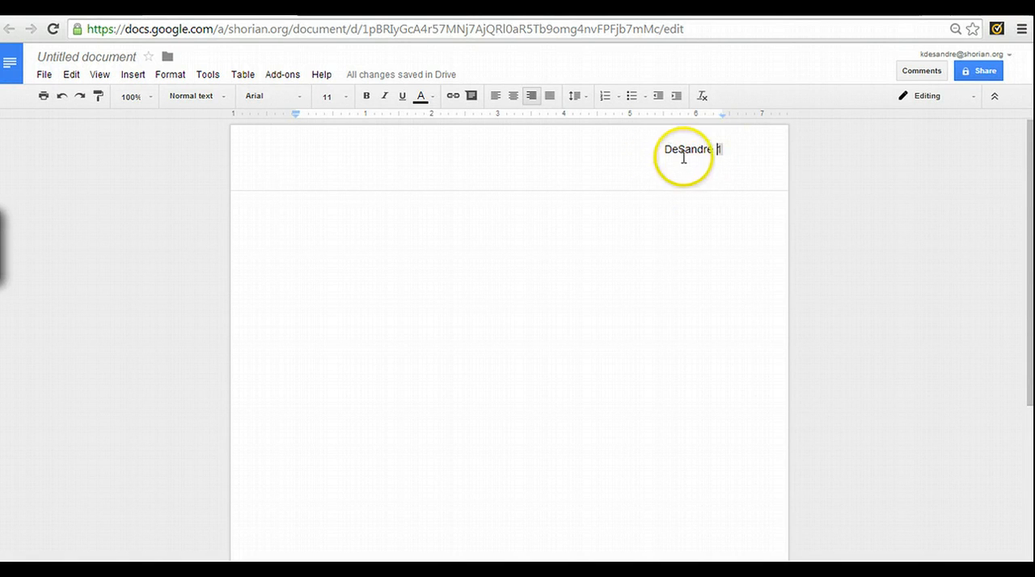
Set the last name in the header to Times New Roman at size 12
drag(659, 151, 717, 149)
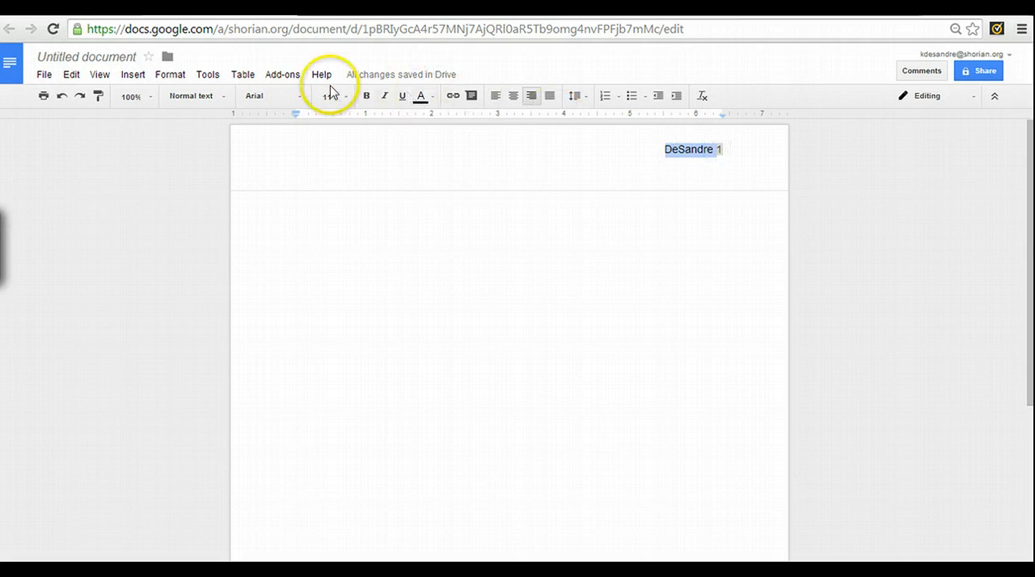
click(307, 105)
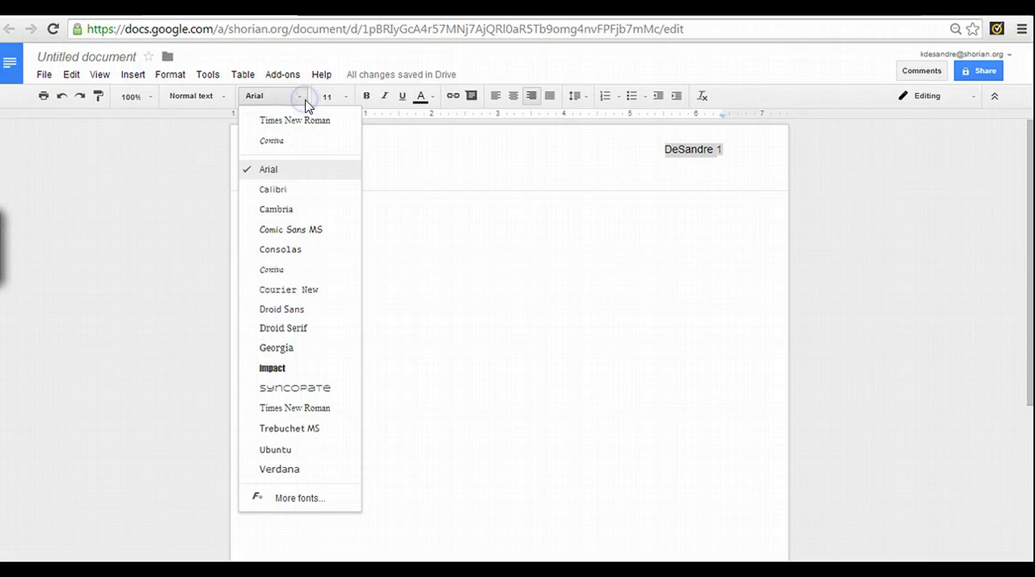
click(299, 118)
click(346, 96)
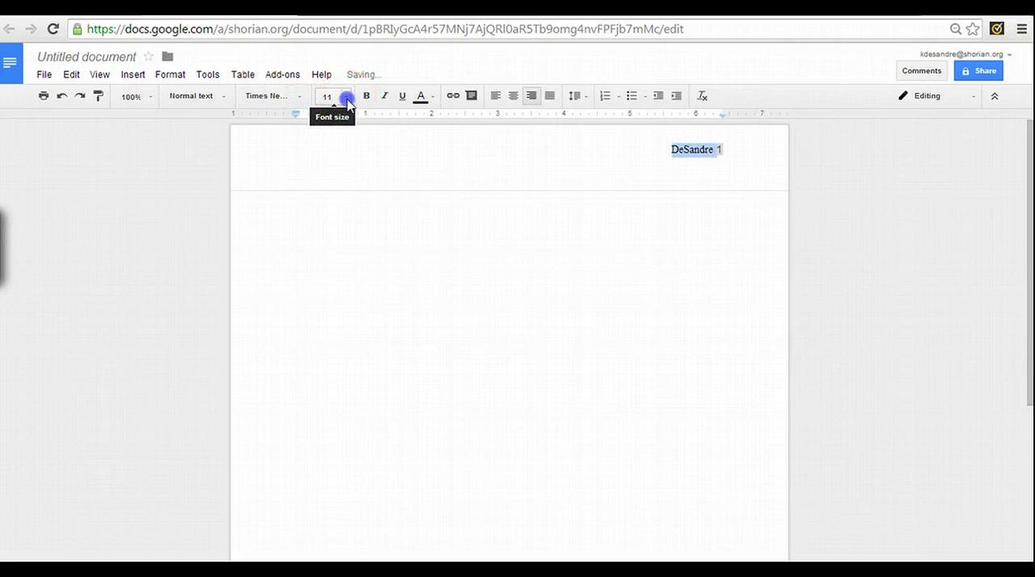
click(343, 205)
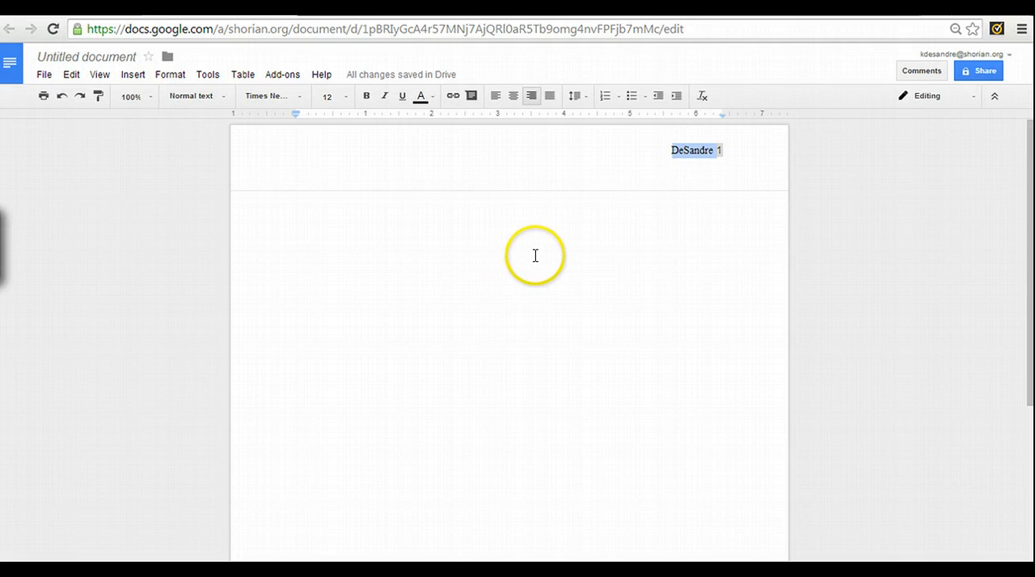
Enter "Your Name" as the first left-aligned line of the document body
click(482, 287)
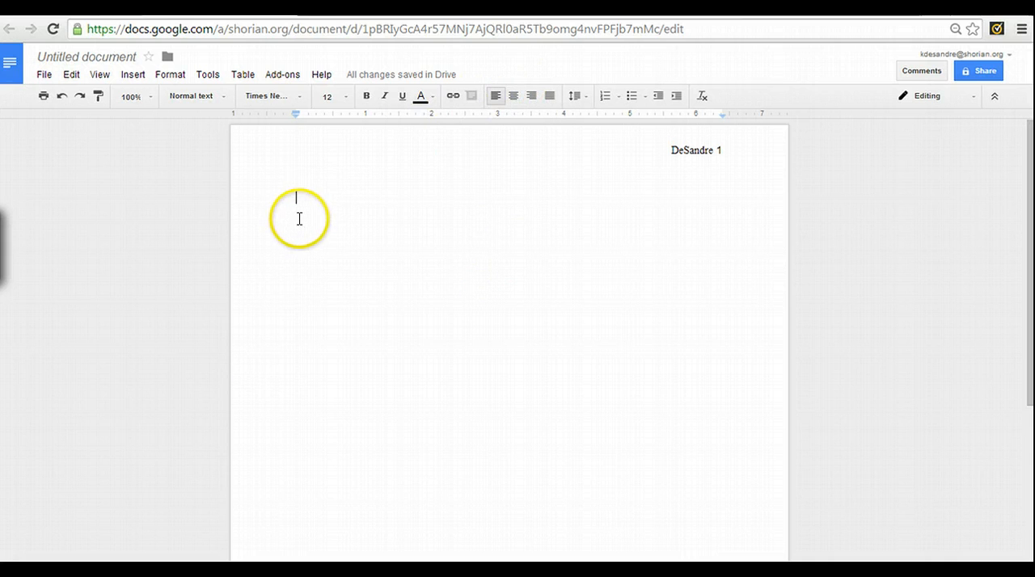
click(495, 104)
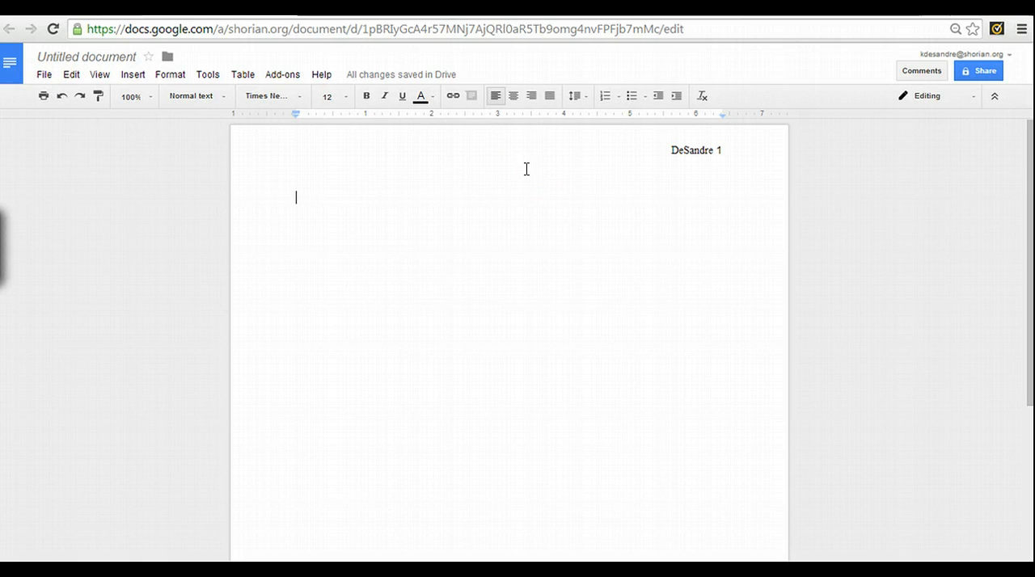
text(K)
key(BackSpace)
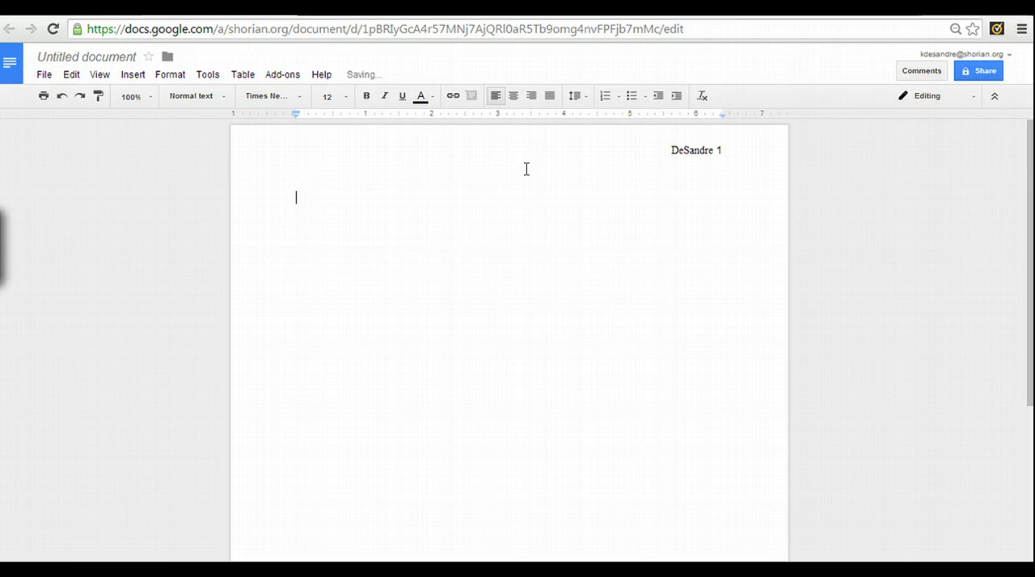
text(Your Name)
key(Return)
Apply double line spacing to the "Your Name" line and start a new line below it
double_click(353, 199)
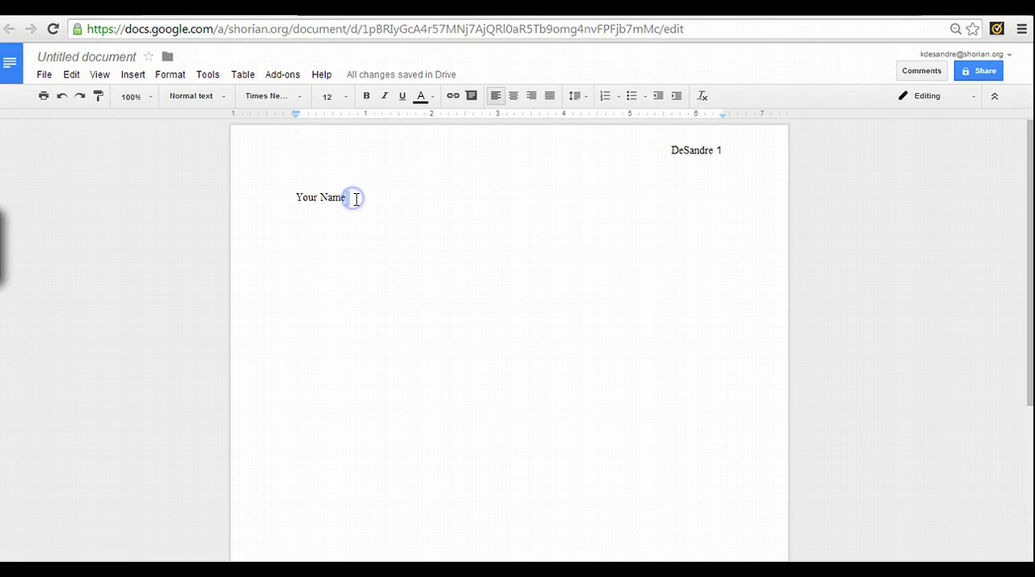
click(575, 96)
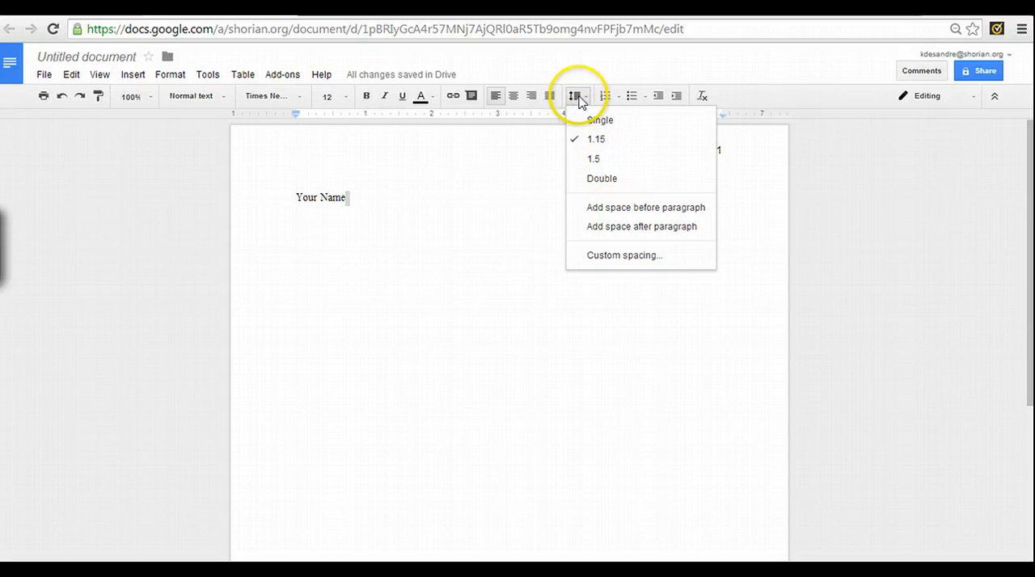
click(602, 178)
click(347, 206)
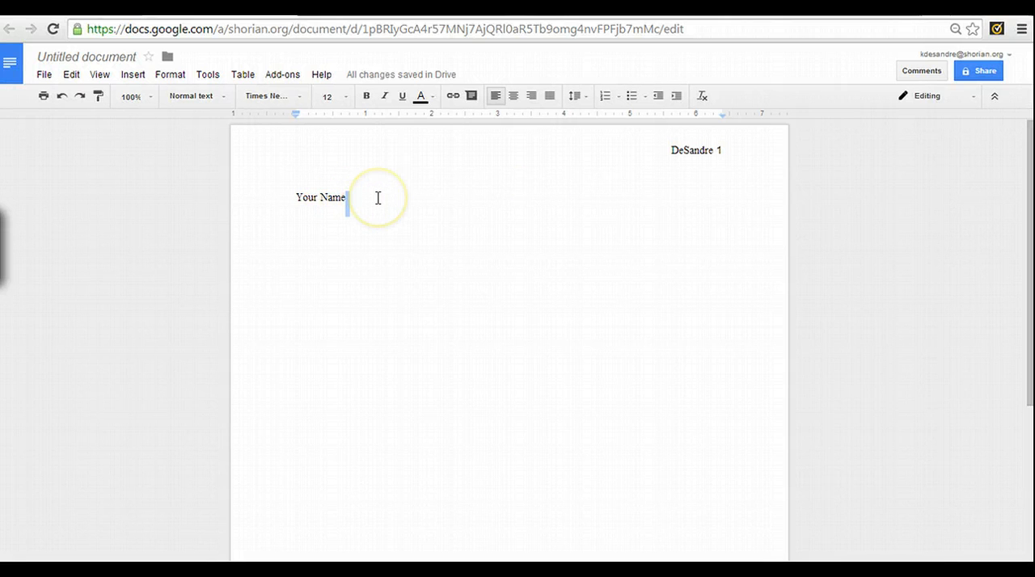
key(Return)
click(335, 214)
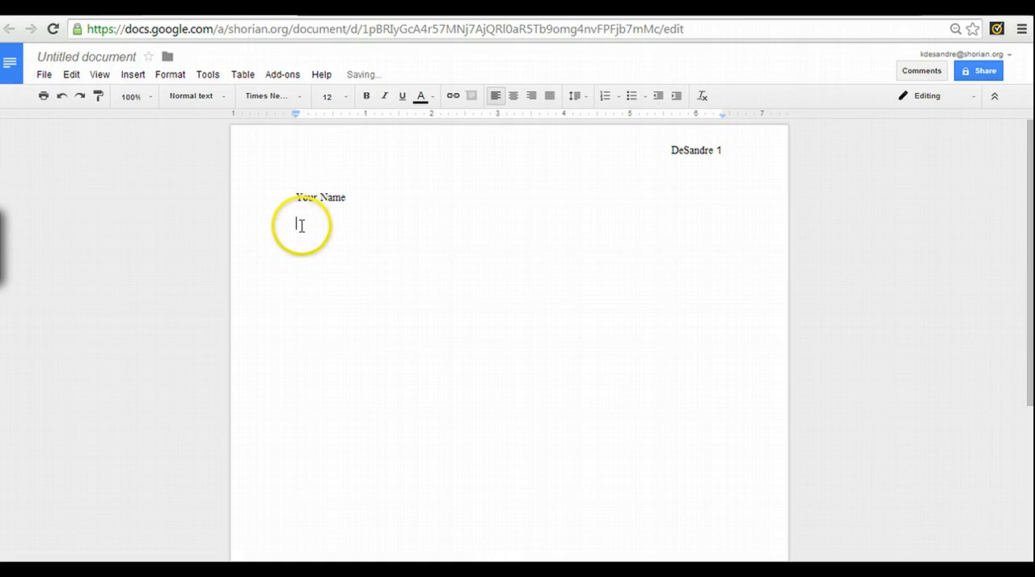
Complete the heading block with "Your Teacher", "Subject Hour" and "Date" on separate lines
text(You)
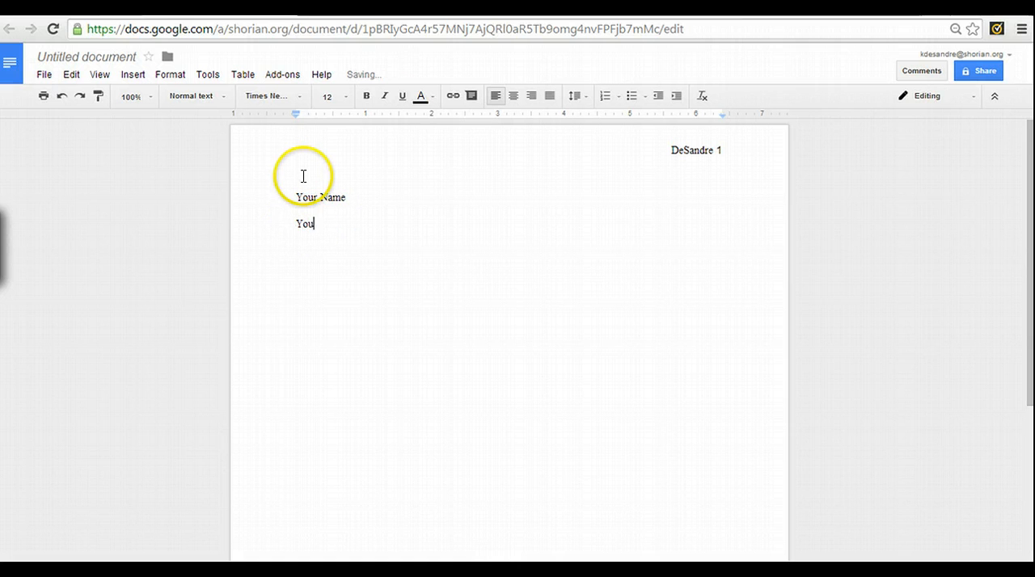
text(r Teacher)
key(Return)
text(Subject Hour)
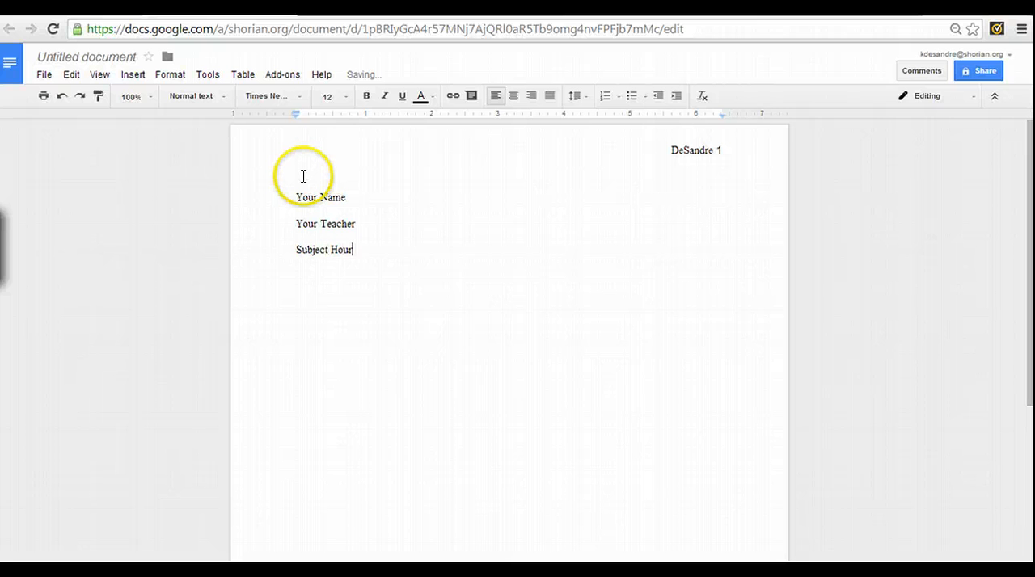
key(Return)
text(Date)
click(466, 270)
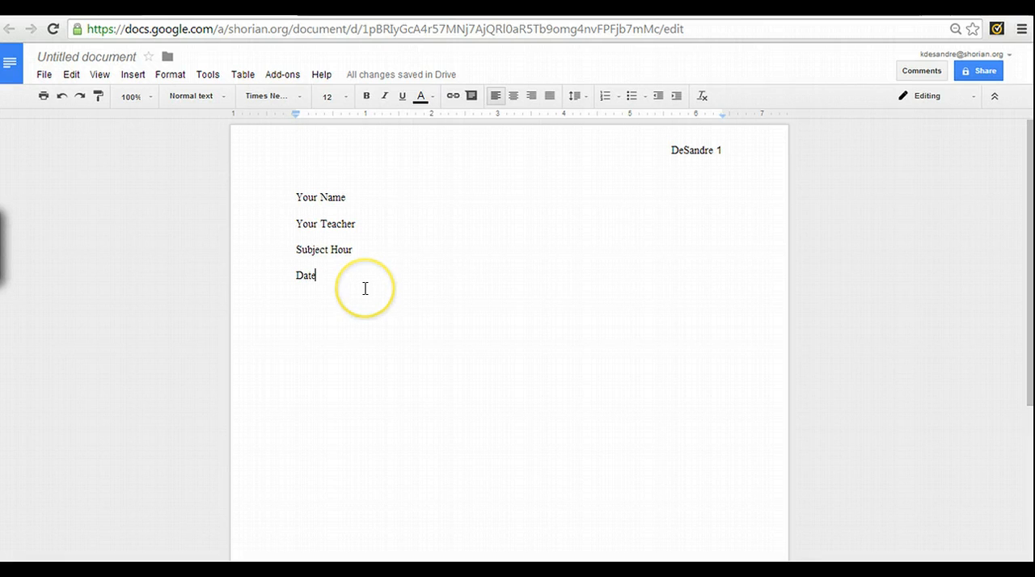
Add a centered line reading "Title" below the date
key(Return)
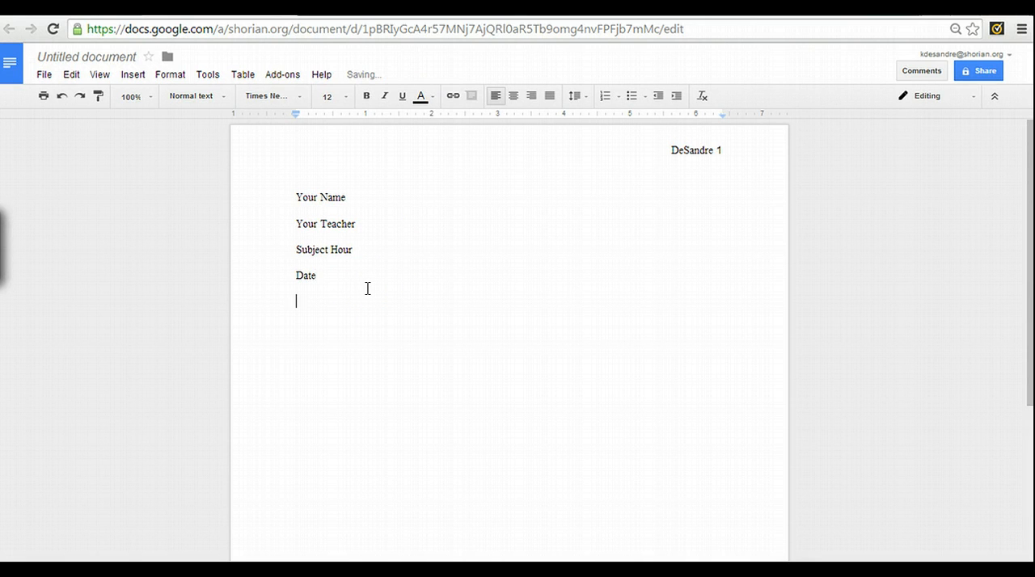
click(513, 96)
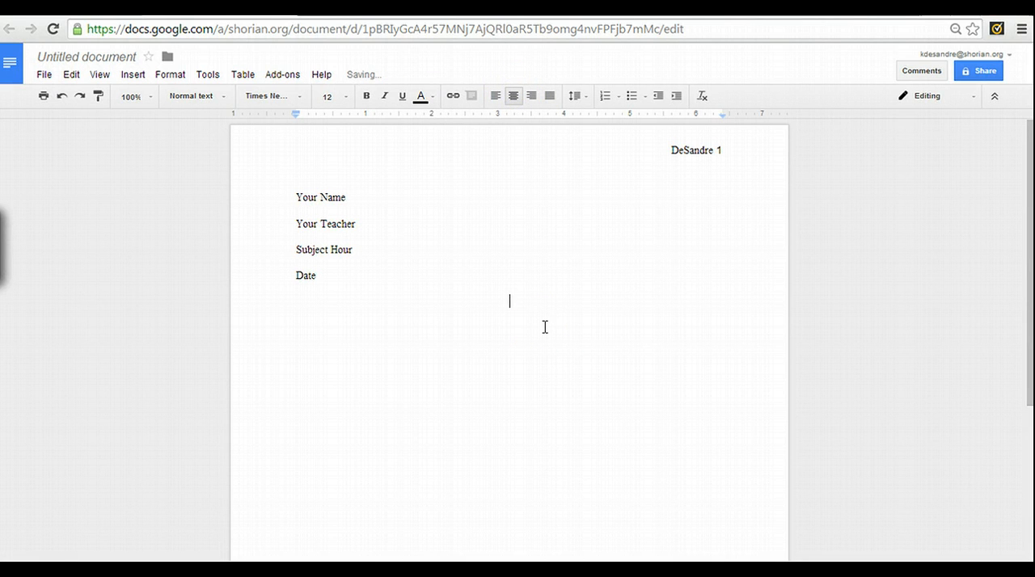
text(Title)
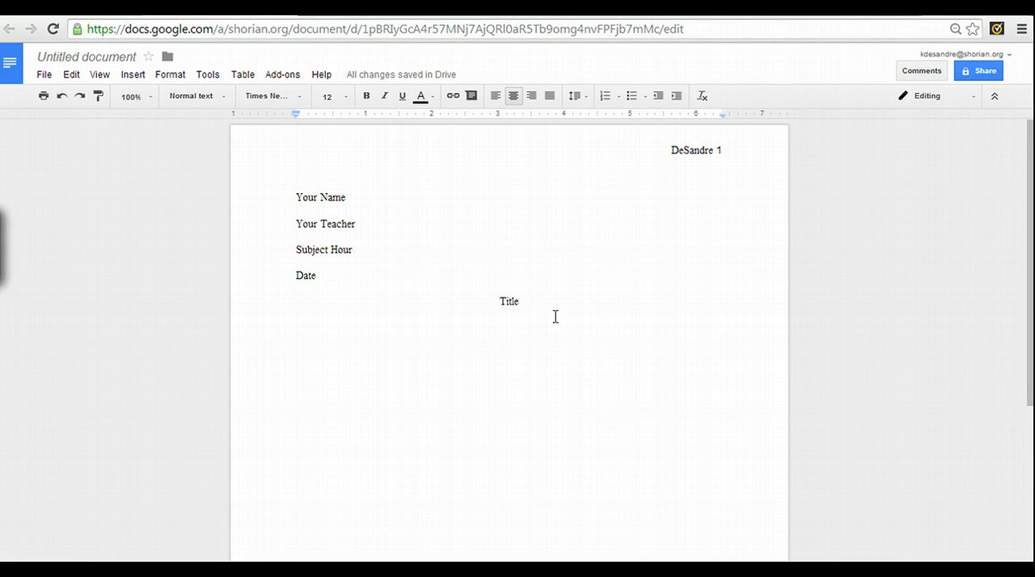
Start a left-aligned paragraph with an indented first line below the title and enter "Attention Grabber."
key(Return)
key(Return)
click(495, 95)
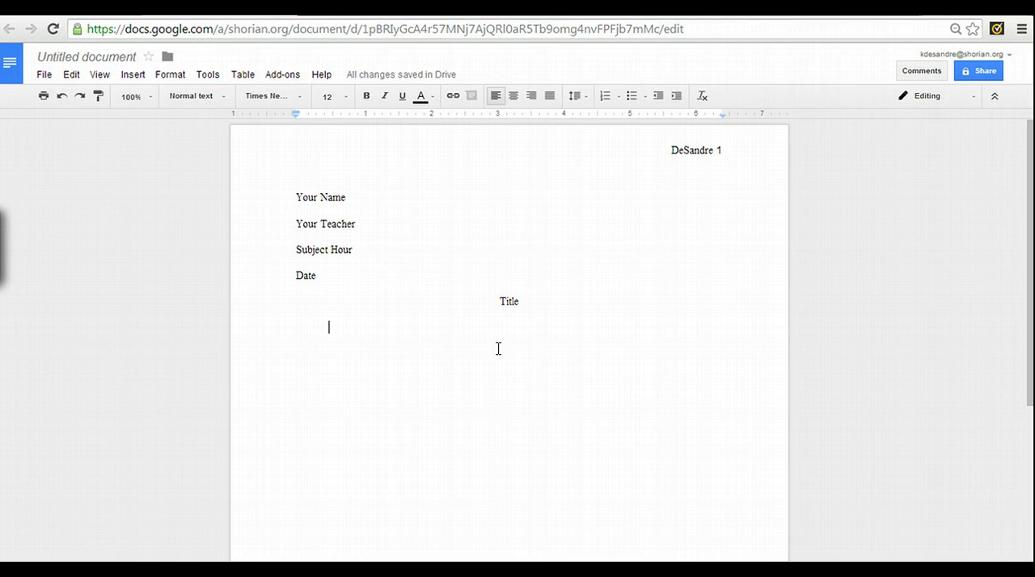
text(A)
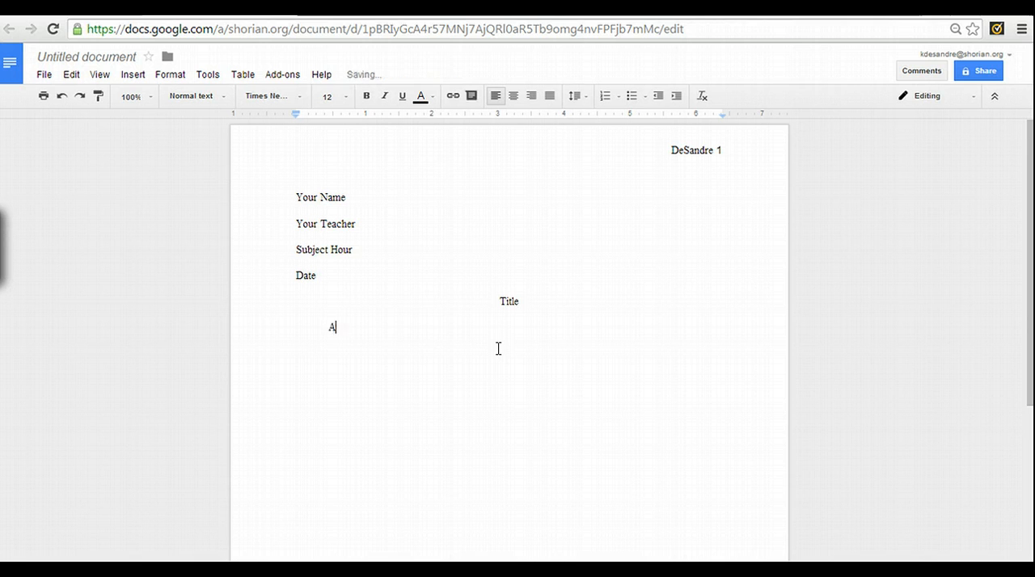
text(ttention Grabber.)
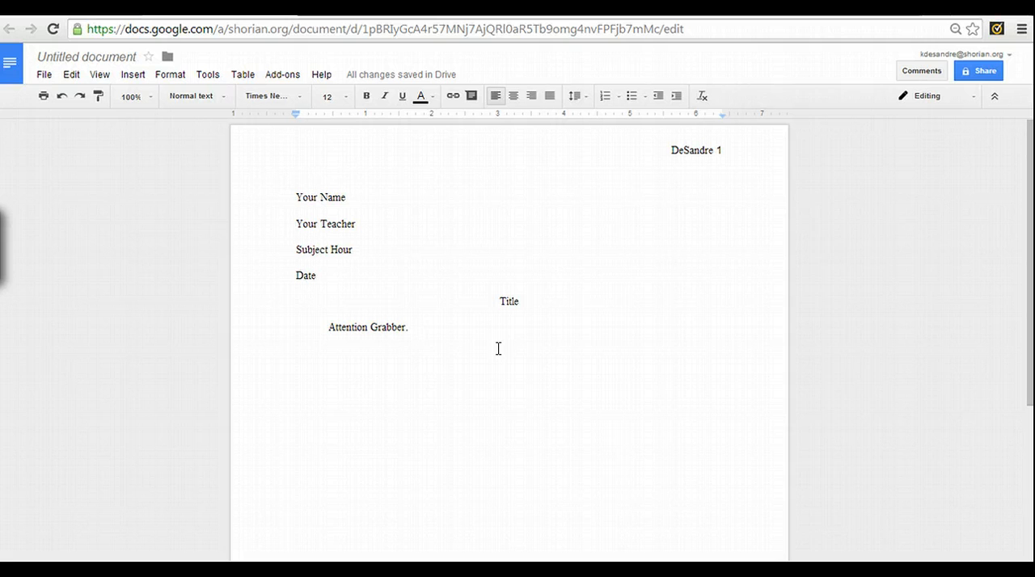
Continue the introductory paragraph with "5-6 Background. Thesis."
text(5-6 )
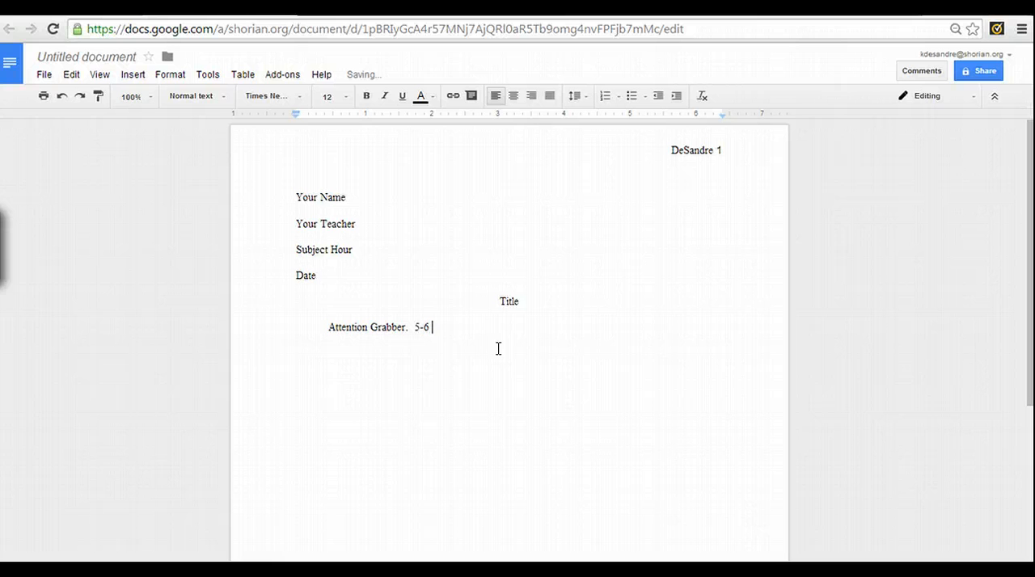
text(Background. Thesis)
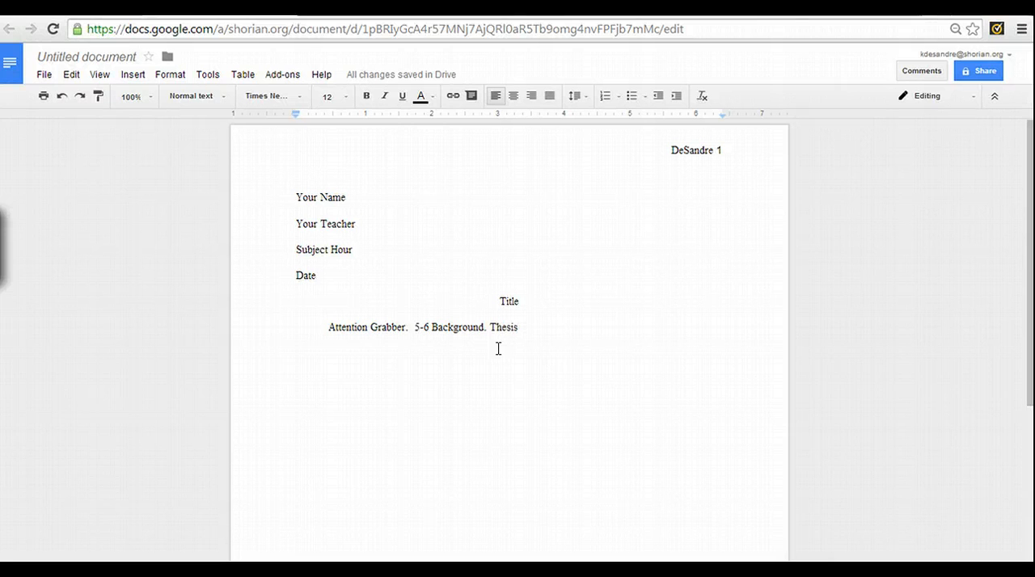
text(.)
click(513, 330)
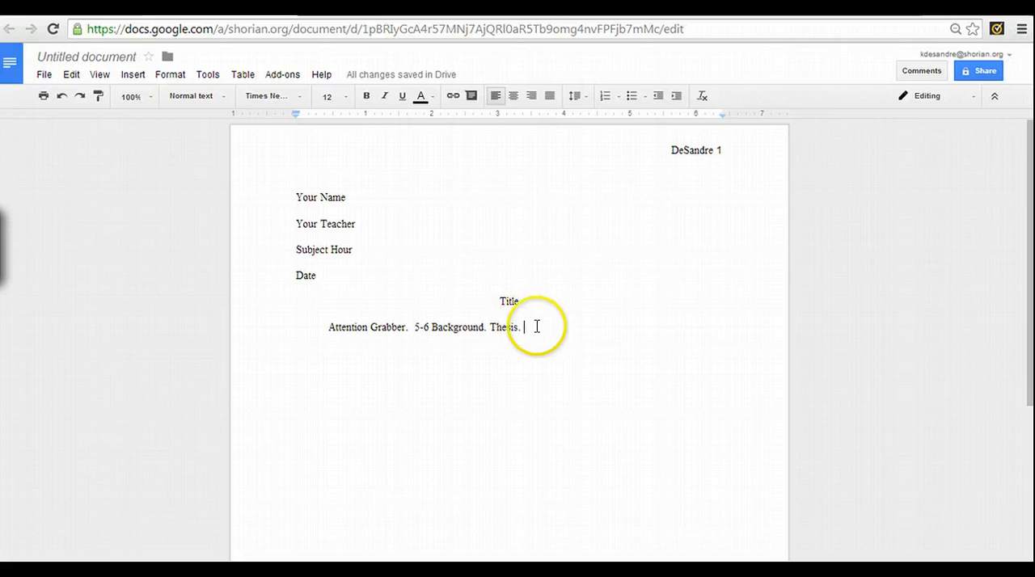
Insert a page break after the introductory paragraph
scroll(577, 340, down, 2)
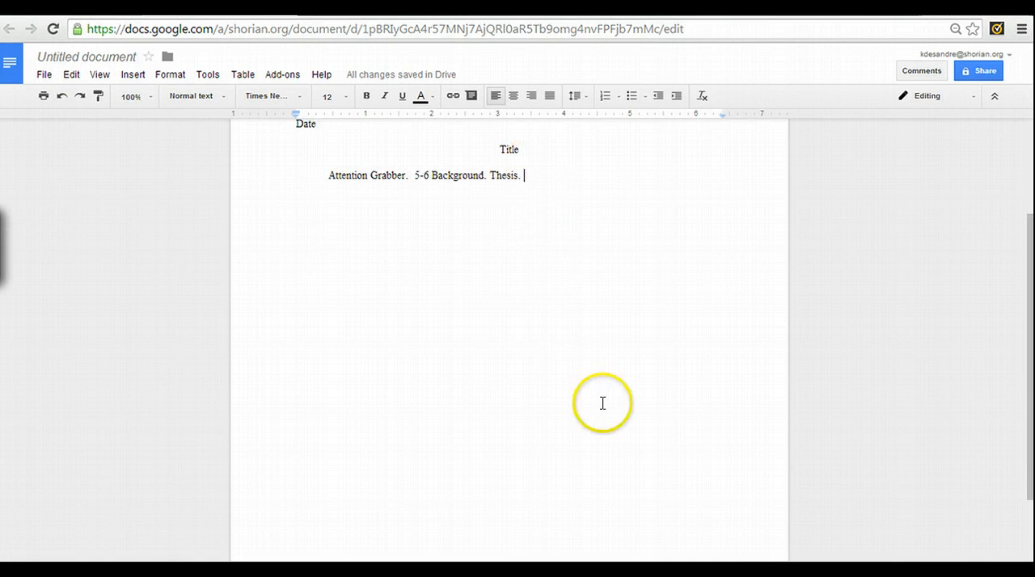
scroll(577, 347, up, 2)
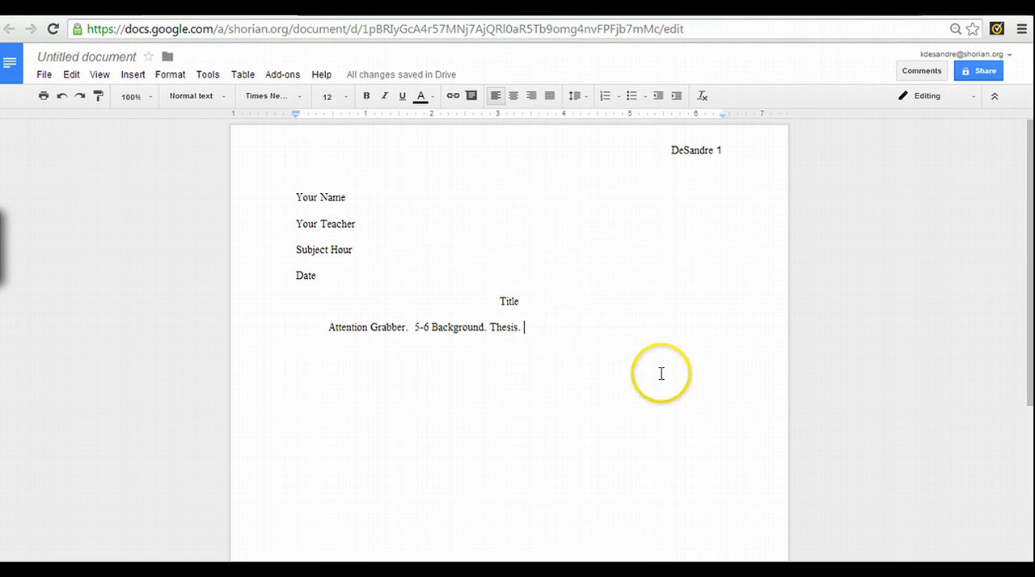
scroll(537, 460, down, 3)
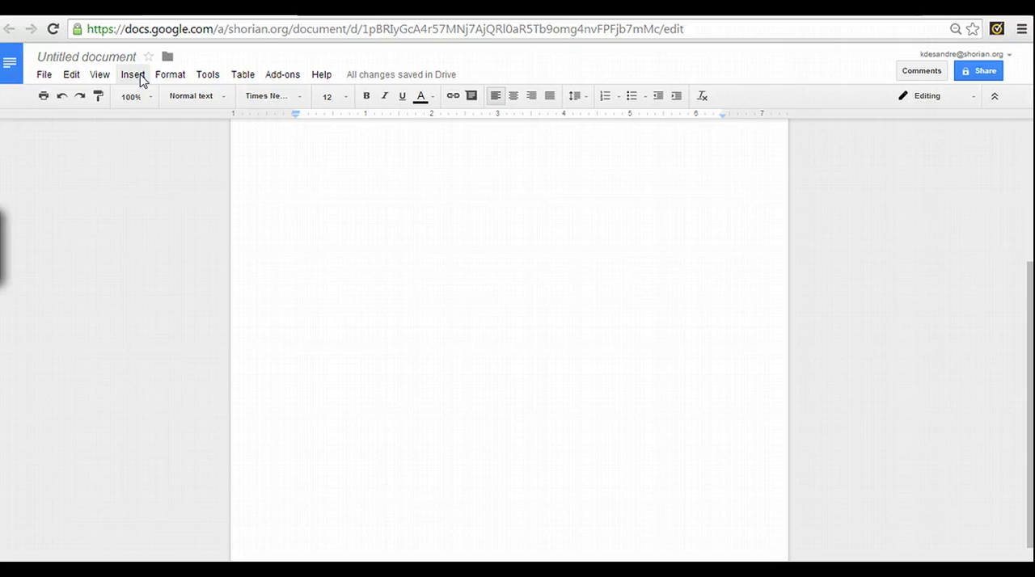
click(139, 77)
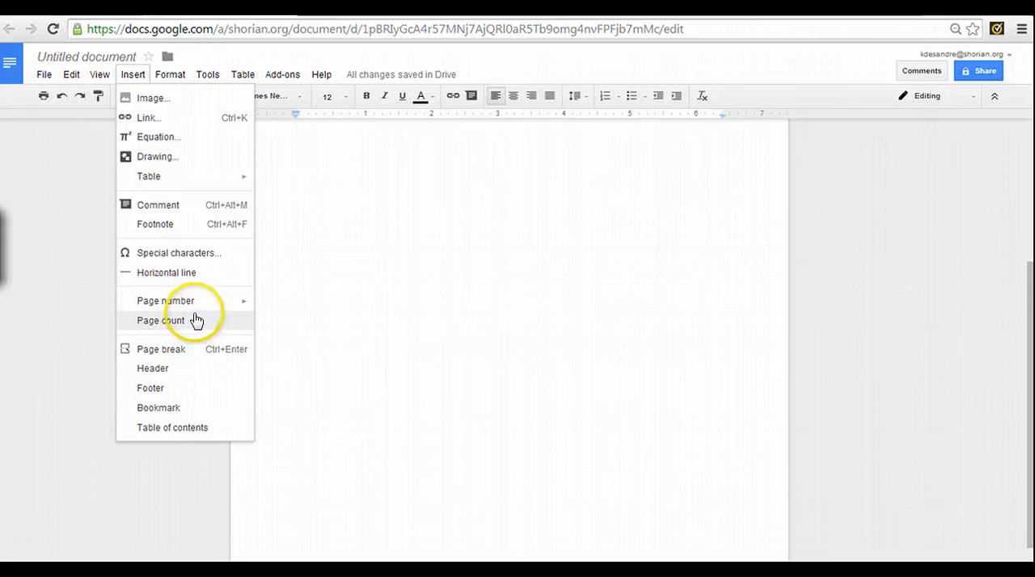
click(182, 354)
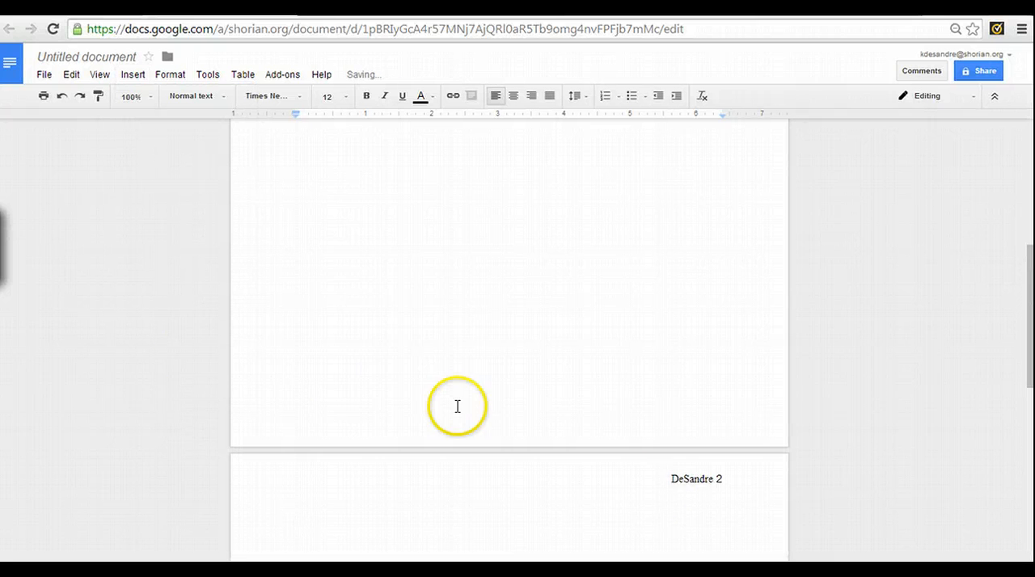
Enter a centered "Works Cited" heading on the second page and start a left-aligned line below it
scroll(746, 506, down, 1)
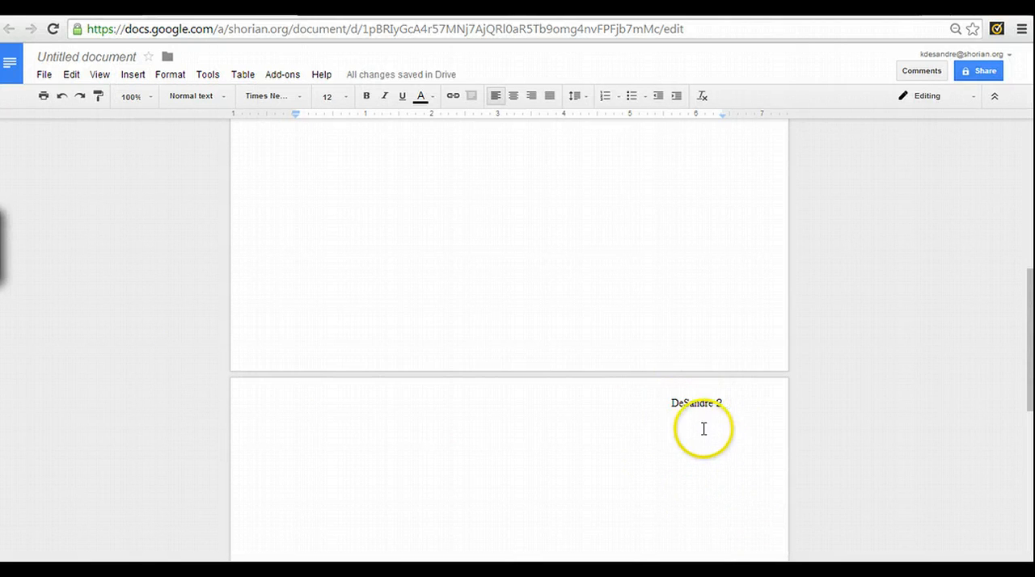
click(512, 102)
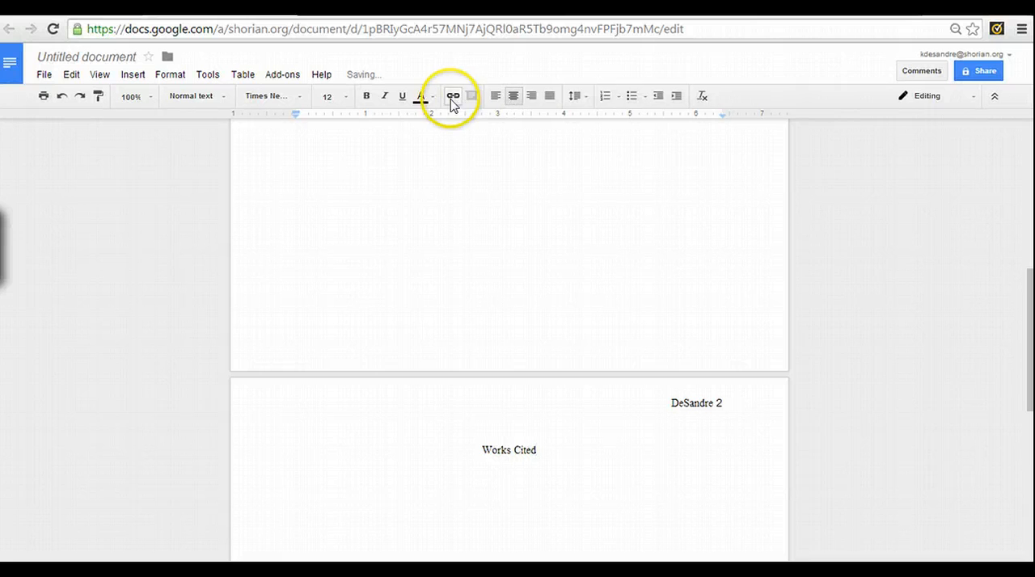
click(496, 96)
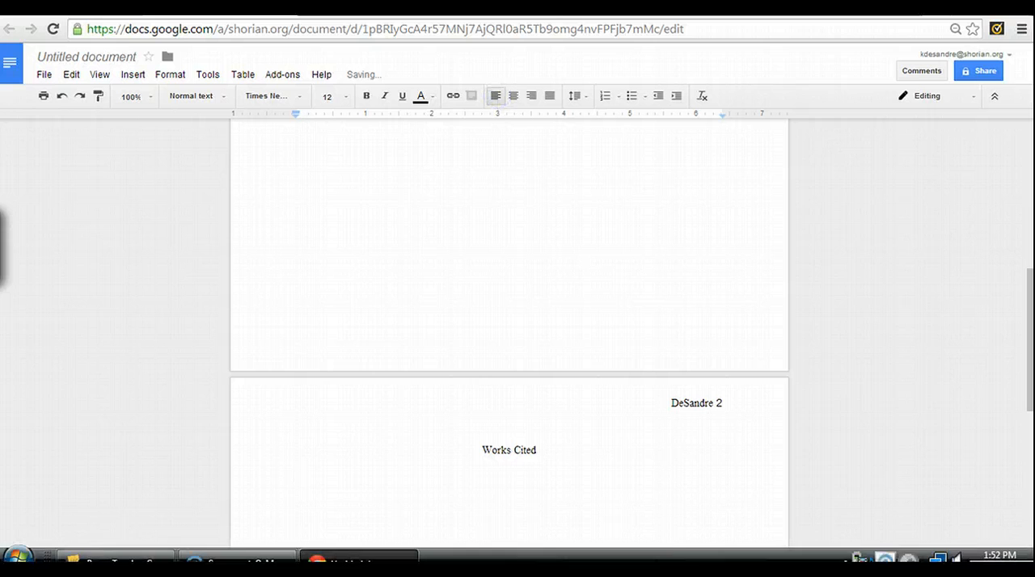
Give the line below "Works Cited" a hanging indent by moving its left indent to about 1 inch on the ruler
scroll(685, 494, down, 2)
scroll(685, 503, down, 2)
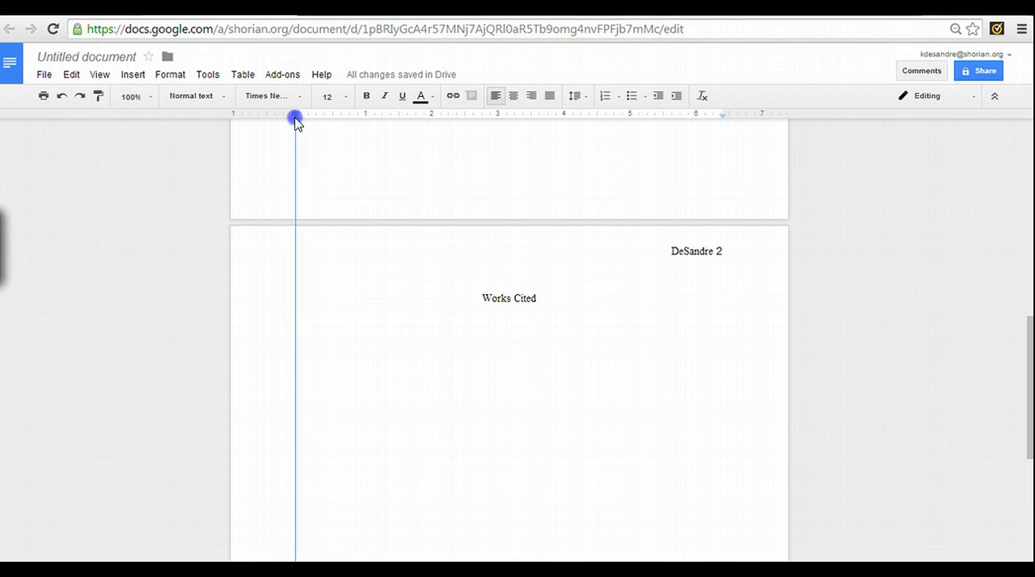
mouse_move(296, 121)
mouse_down()
mouse_move(335, 121)
mouse_move(296, 117)
mouse_up()
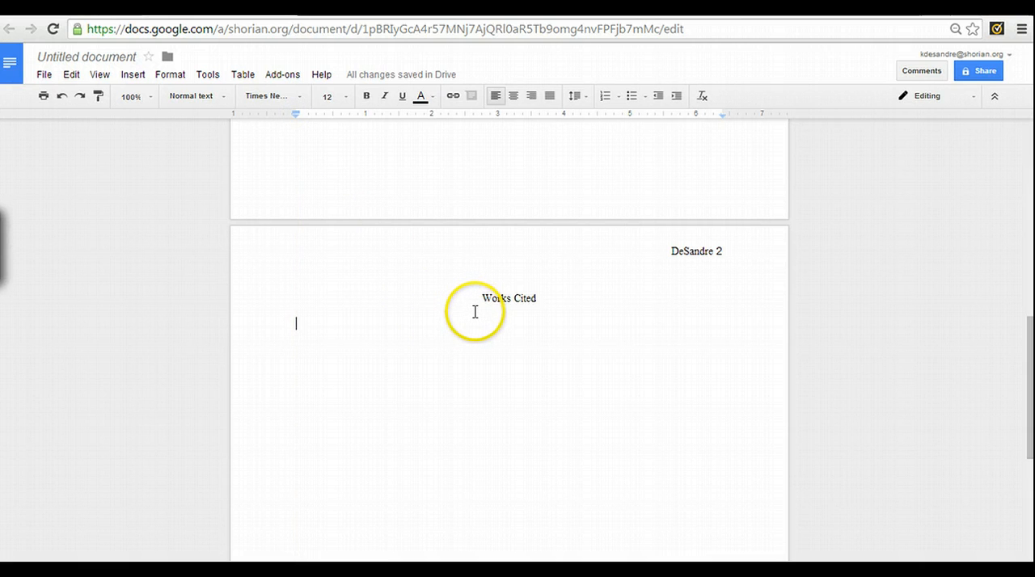
key(ctrl+plus)
key(ctrl+plus)
key(ctrl+plus)
key(ctrl+plus)
key(ctrl+plus)
key(ctrl+plus)
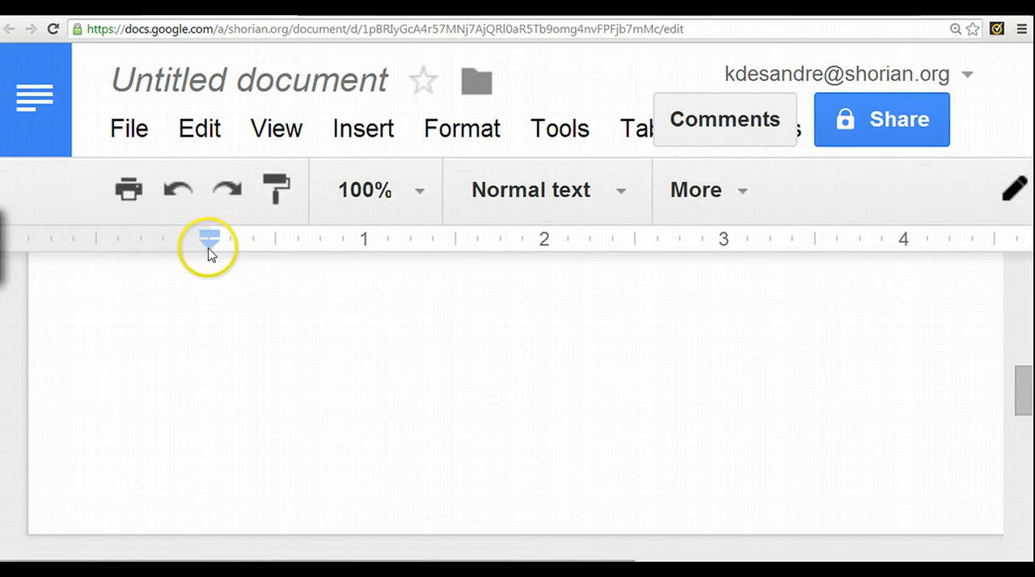
mouse_move(212, 252)
mouse_down()
mouse_move(365, 259)
mouse_move(365, 241)
mouse_move(216, 242)
mouse_up()
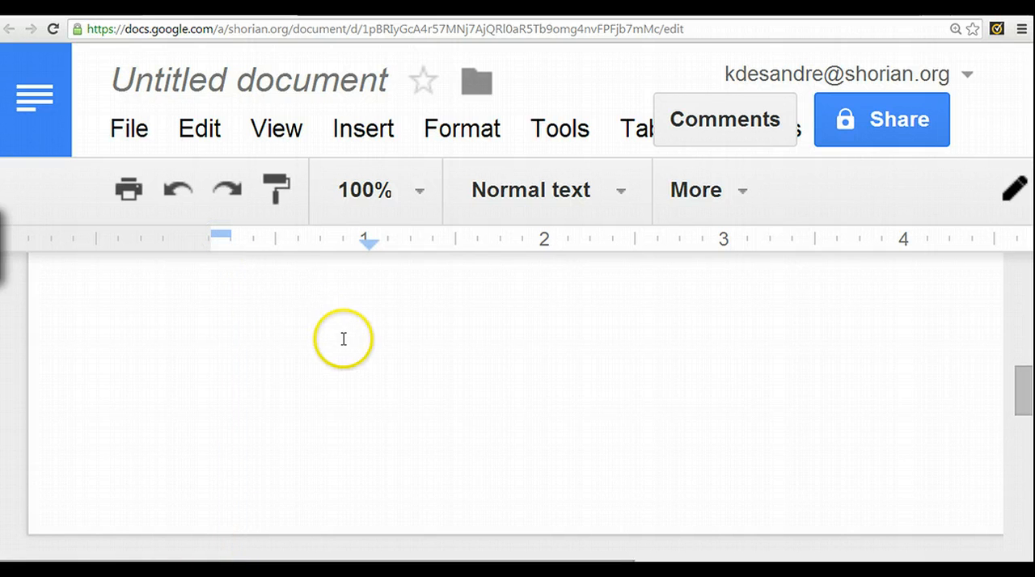
Adjust the hanging indent below "Works Cited", setting the left indent to 0.5 inch and the first-line indent to the left margin
key(ctrl+minus)
key(ctrl+minus)
key(ctrl+minus)
key(ctrl+minus)
key(ctrl+minus)
key(ctrl+minus)
key(ctrl+minus)
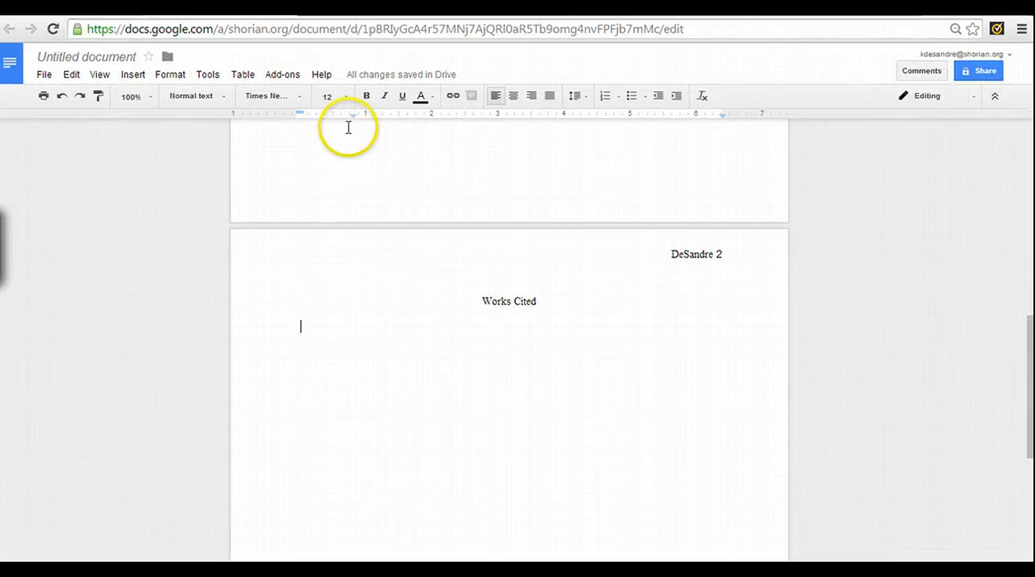
drag(353, 121, 332, 115)
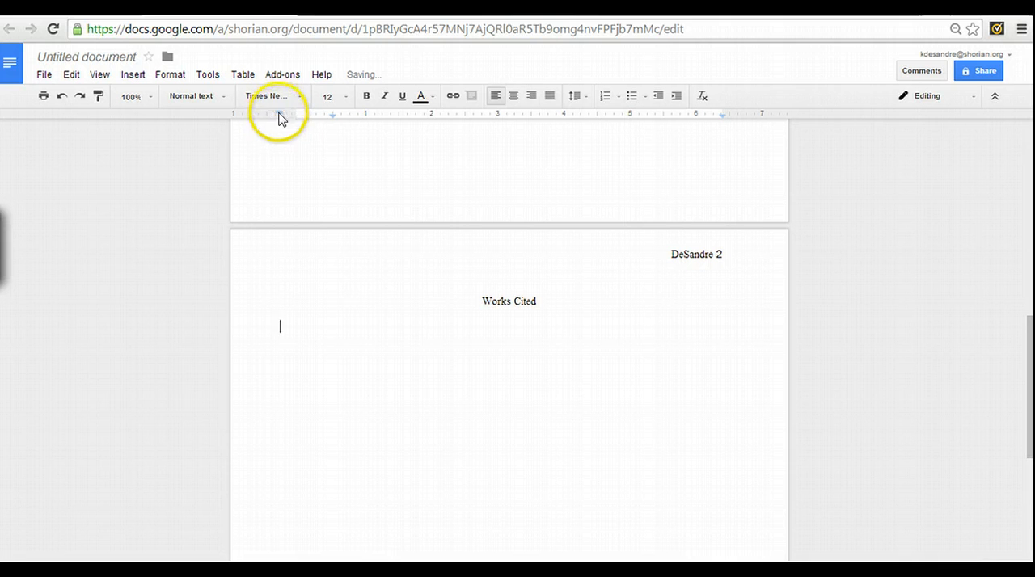
drag(281, 118, 296, 114)
scroll(502, 439, down, 2)
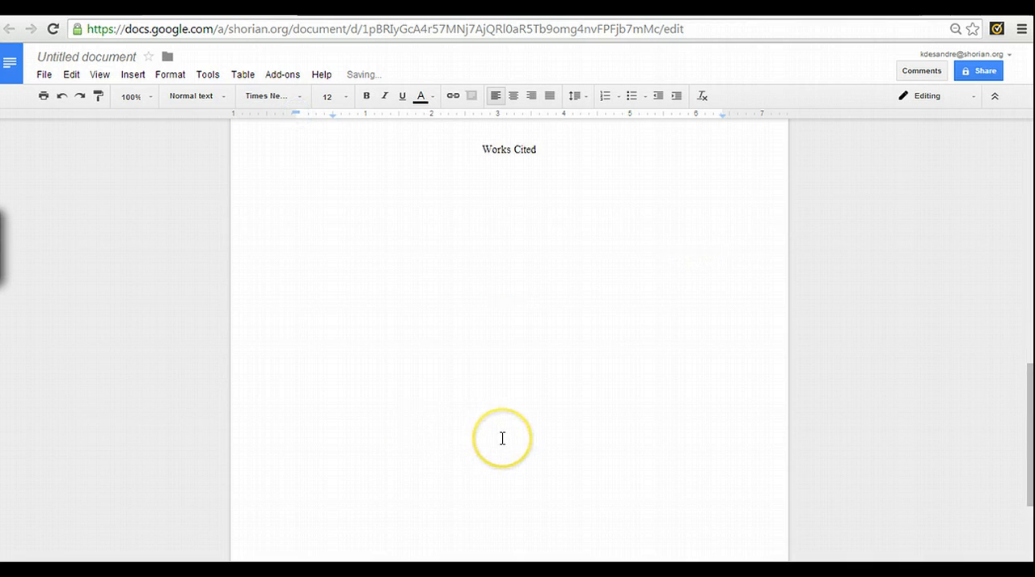
Rename the document as "MLA FORMAT TEMPLATE"
scroll(502, 439, up, 3)
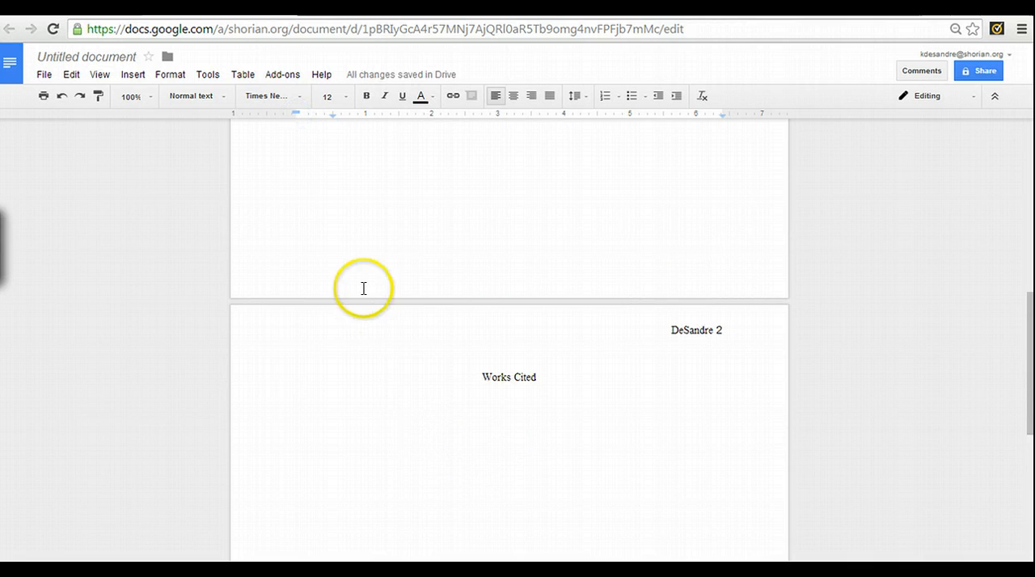
click(91, 59)
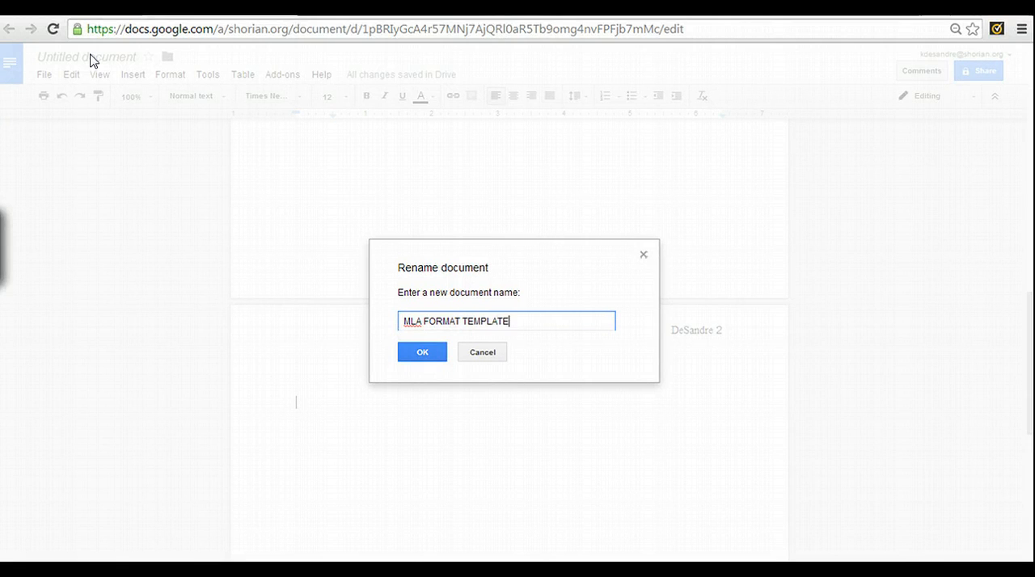
click(420, 355)
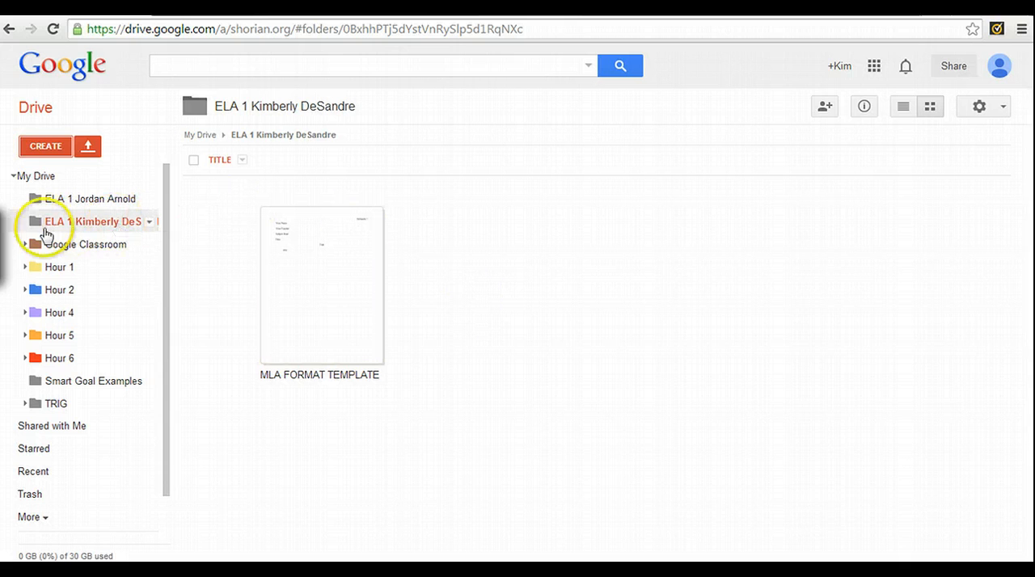
Open MLA FORMAT TEMPLATE from the ELA 1 class folder in Google Drive, review its first page and close it again
click(34, 175)
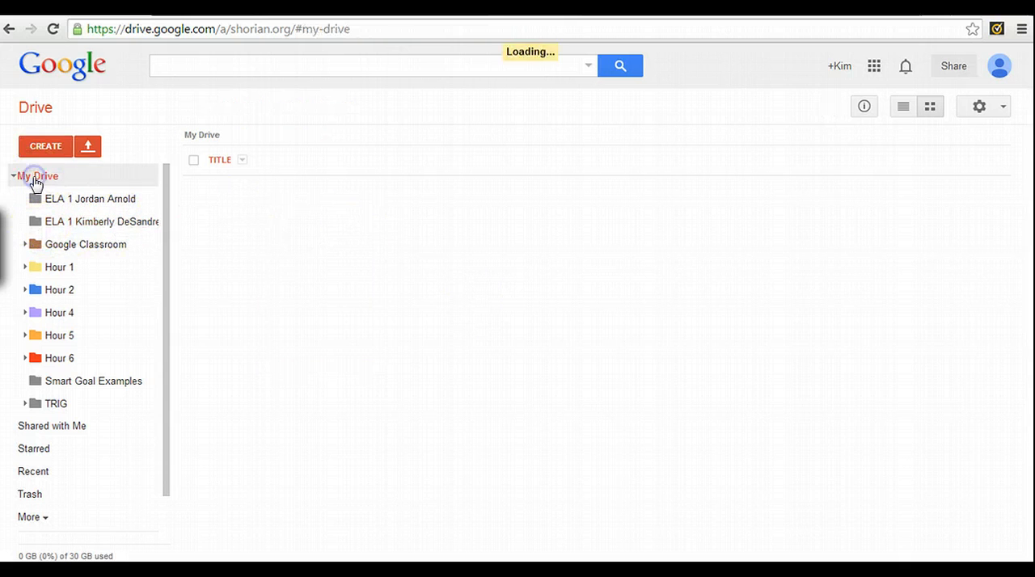
double_click(505, 325)
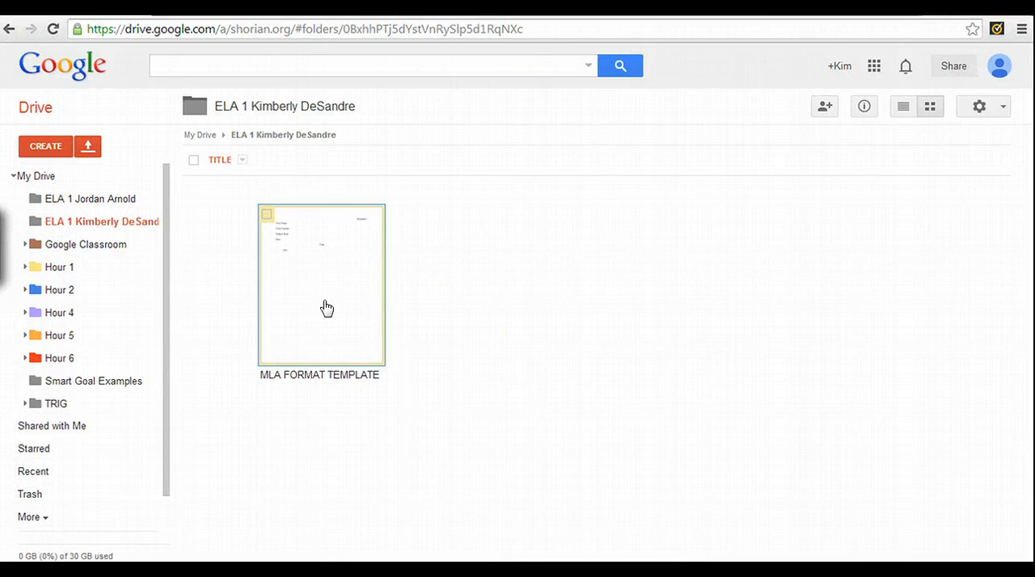
double_click(325, 306)
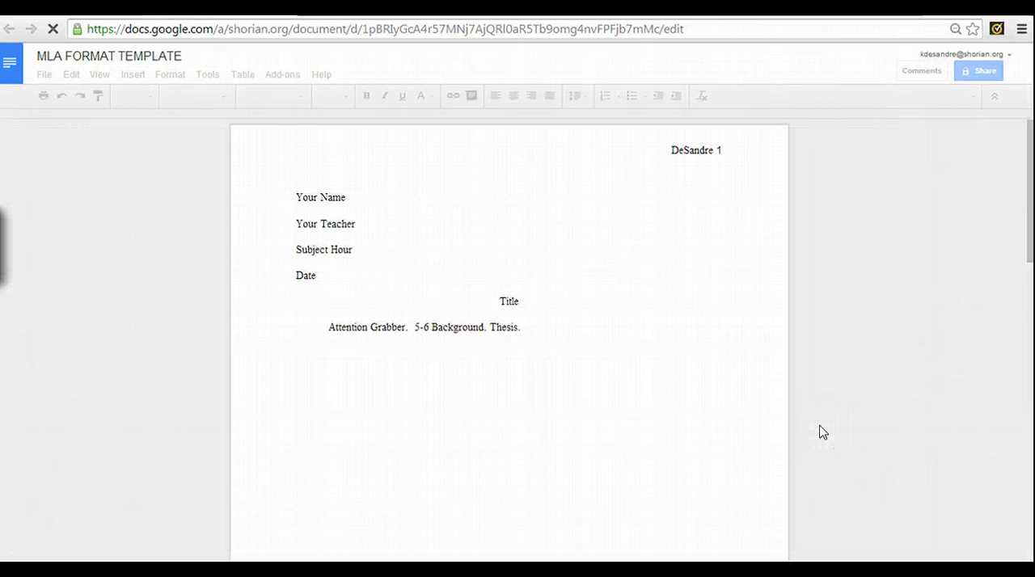
scroll(484, 431, down, 1)
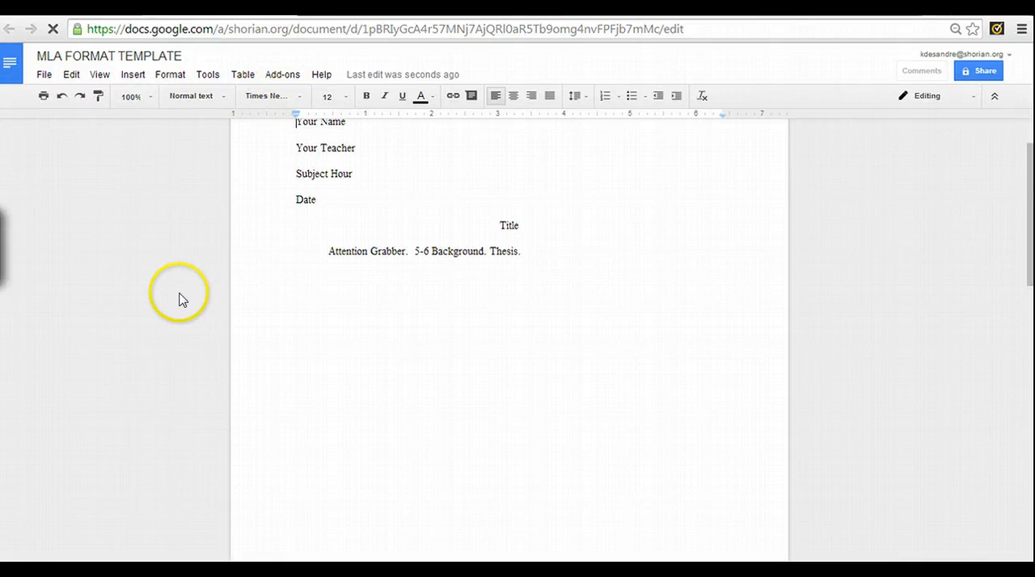
key(ctrl+w)
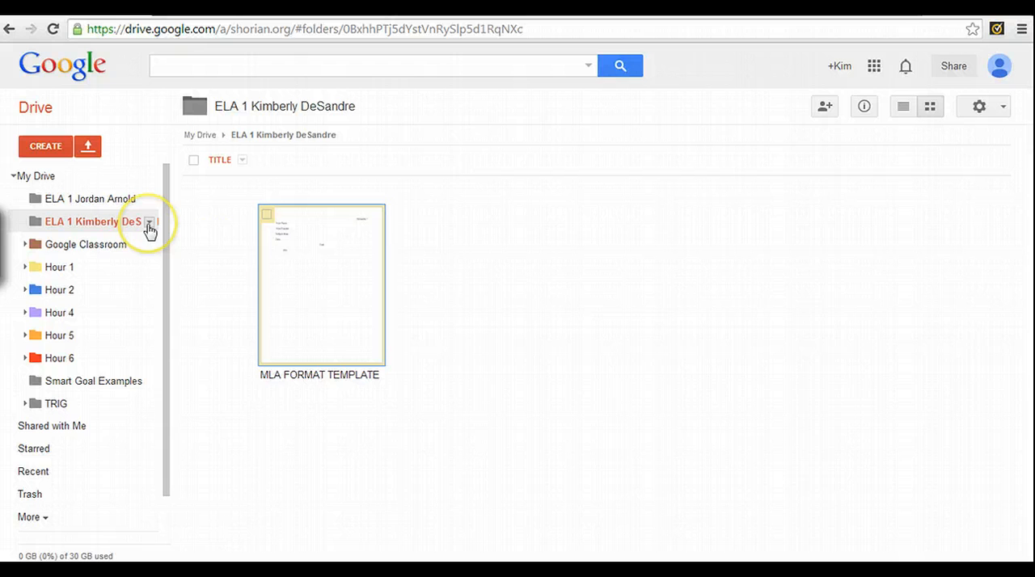
right_click(326, 299)
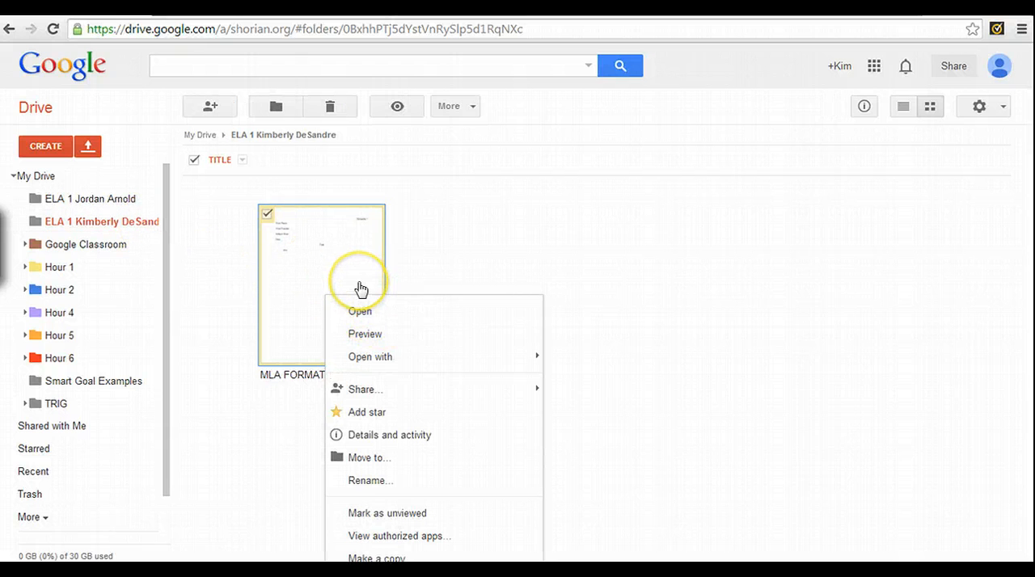
mouse_move(359, 395)
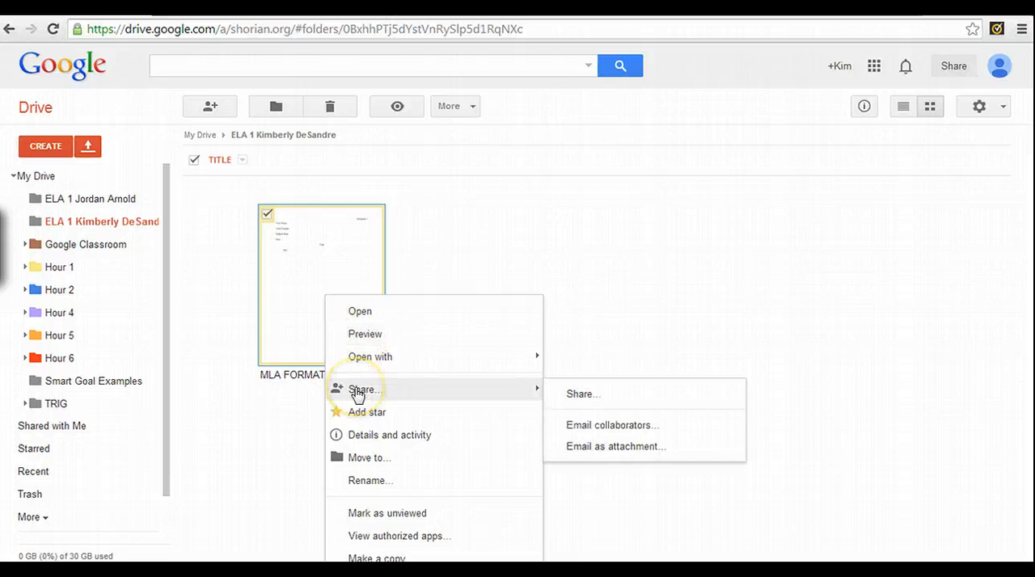
click(497, 251)
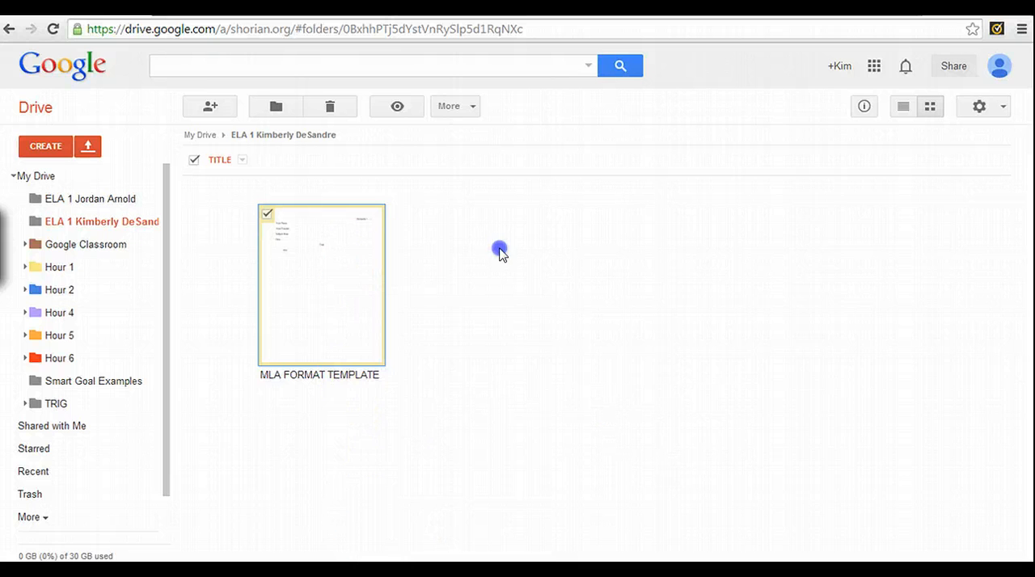
Share MLA FORMAT TEMPLATE by inviting the teacher's e-mail address with "Can edit" access and e-mail notification, and close the sharing settings
right_click(329, 273)
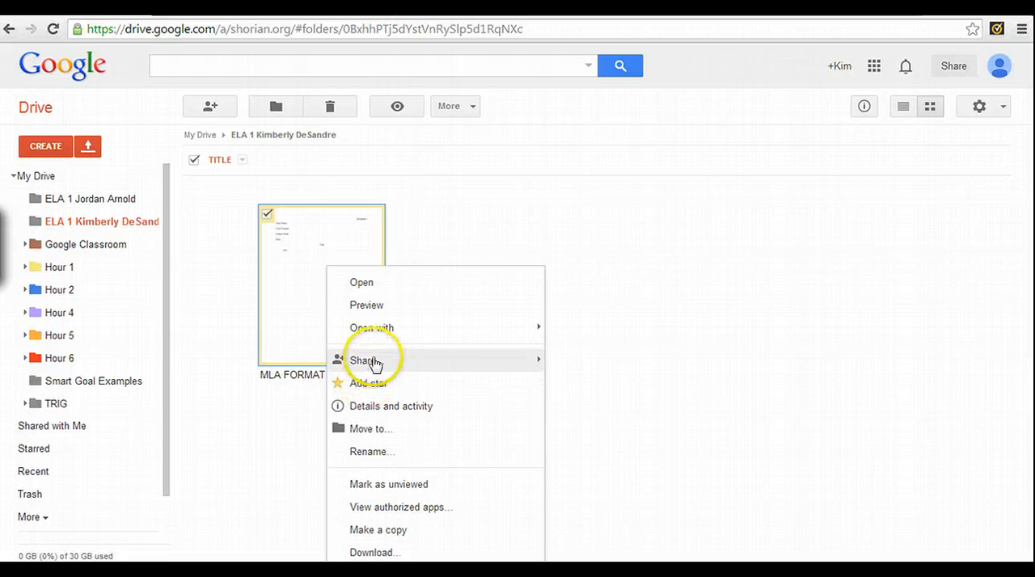
mouse_move(375, 361)
click(594, 371)
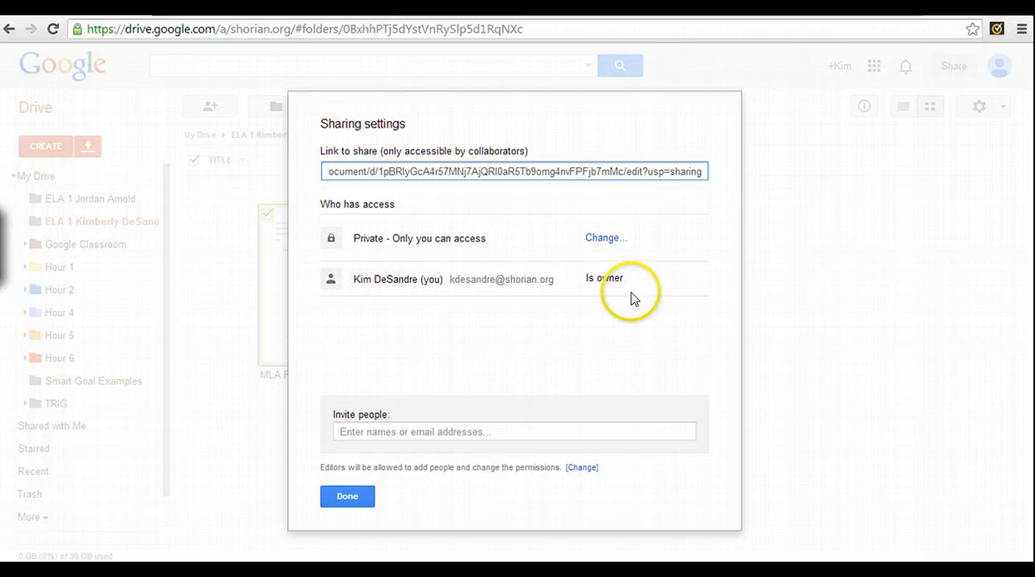
click(385, 431)
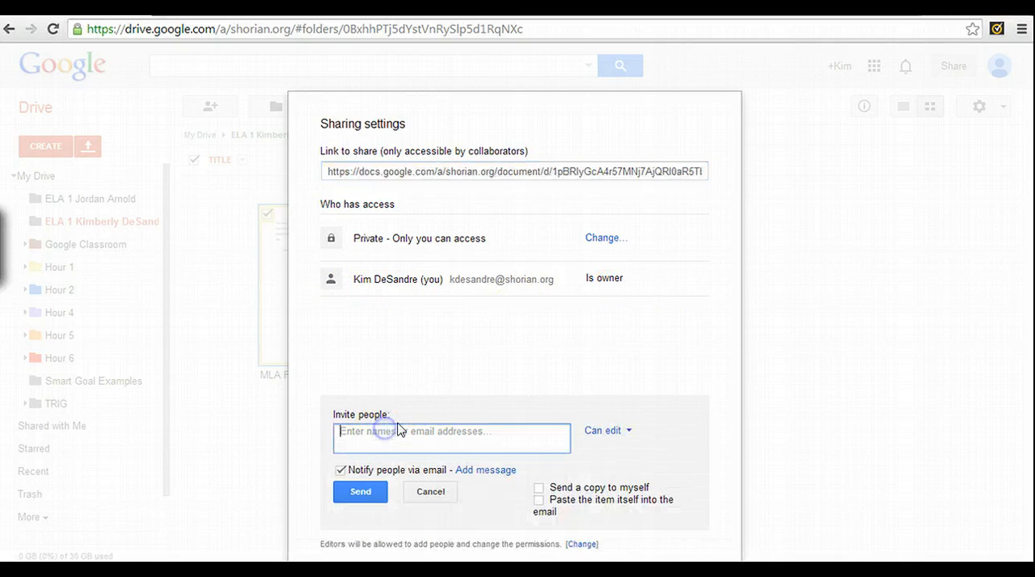
text(KDE)
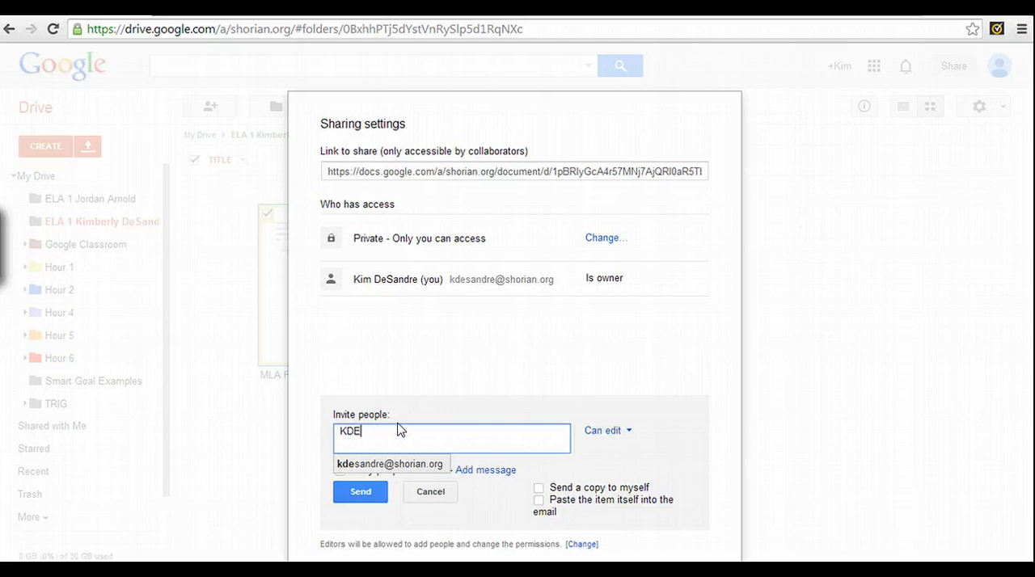
click(393, 463)
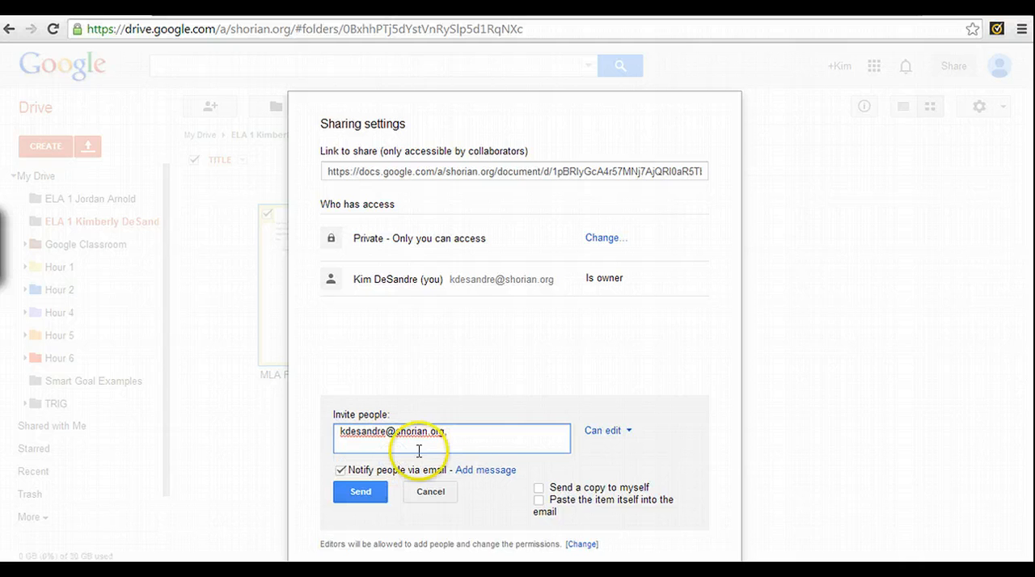
click(361, 493)
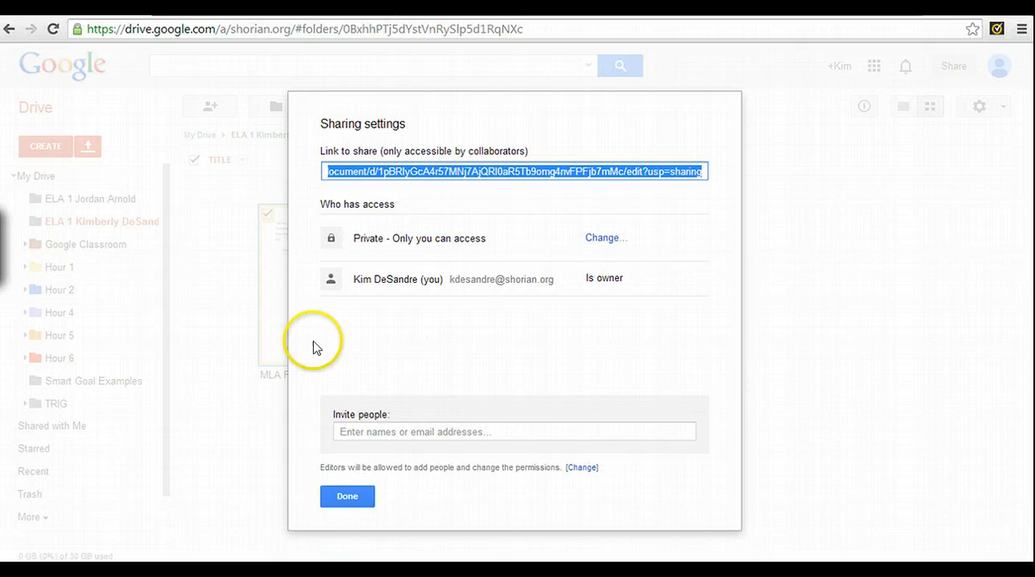
drag(350, 512, 349, 503)
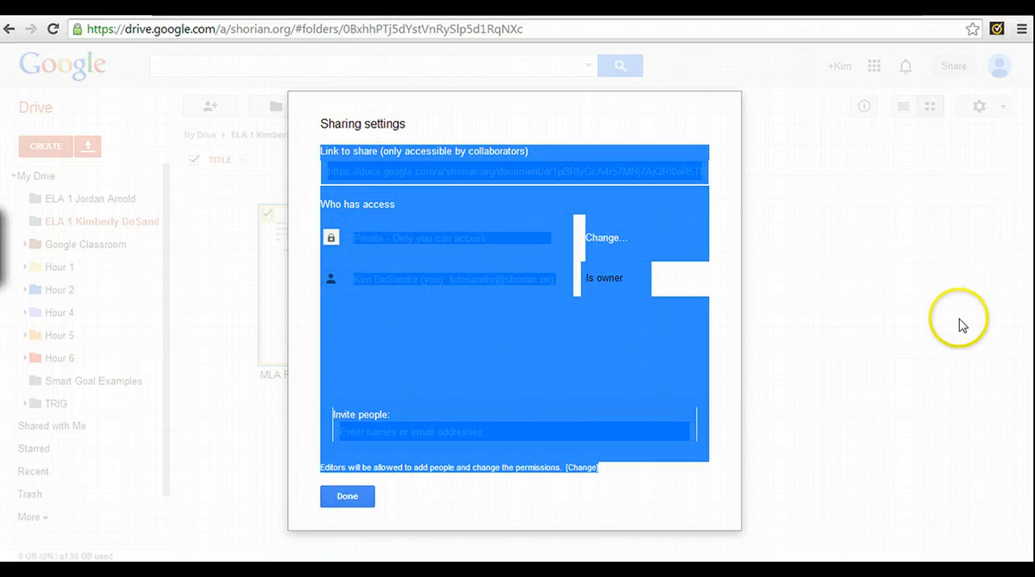
click(880, 322)
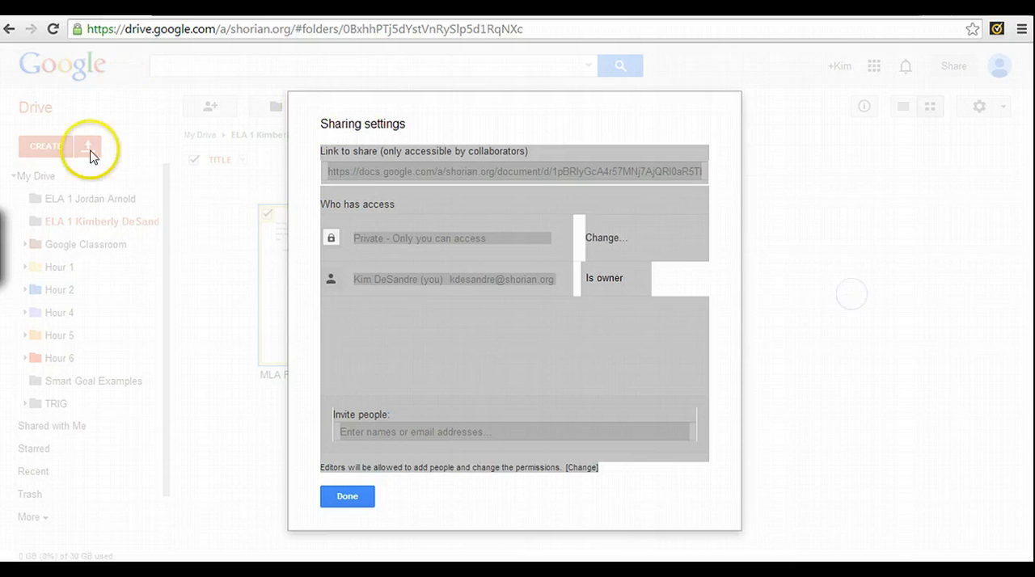
click(347, 496)
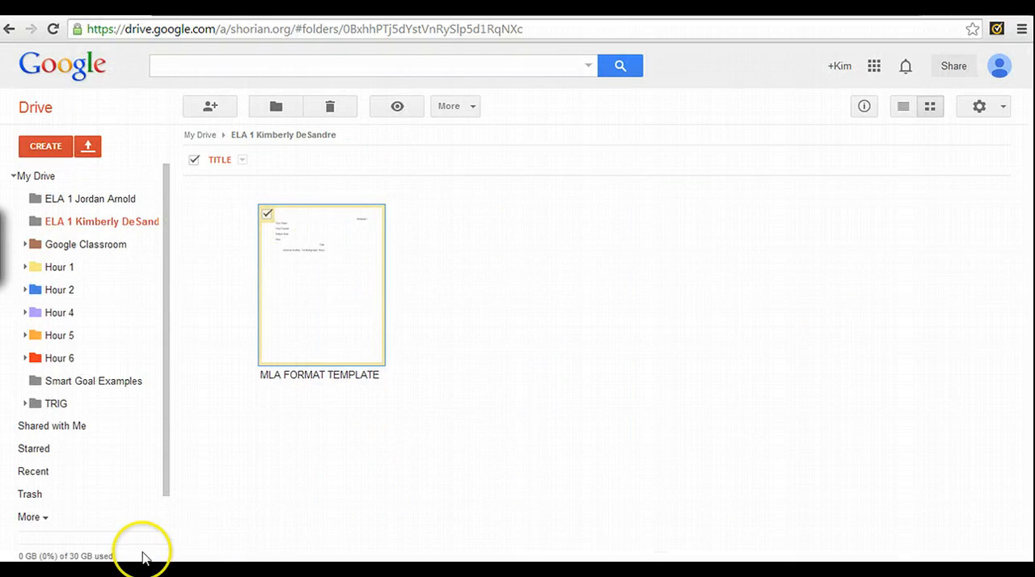